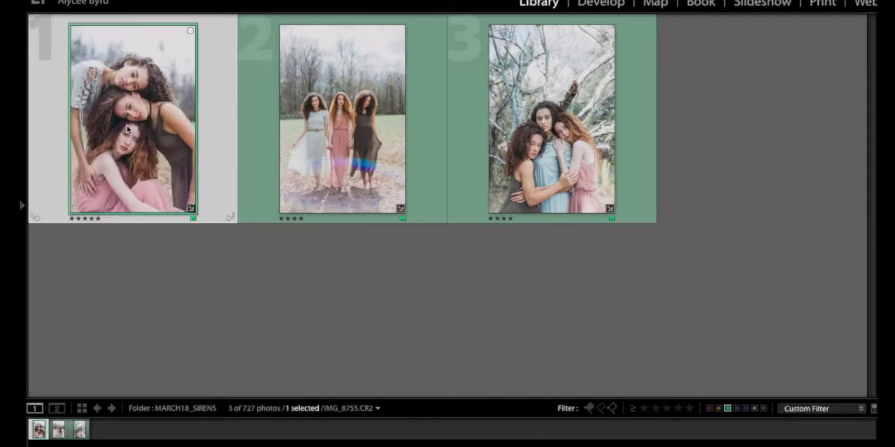
Open IMG_8755.CR2 for developing, compare its before and after versions side by side, and return to the single view.
double_click(126, 126)
key(d)
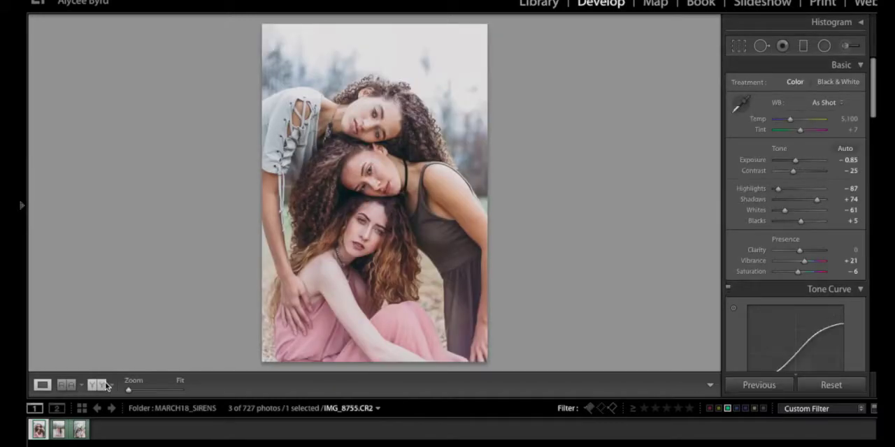
click(98, 386)
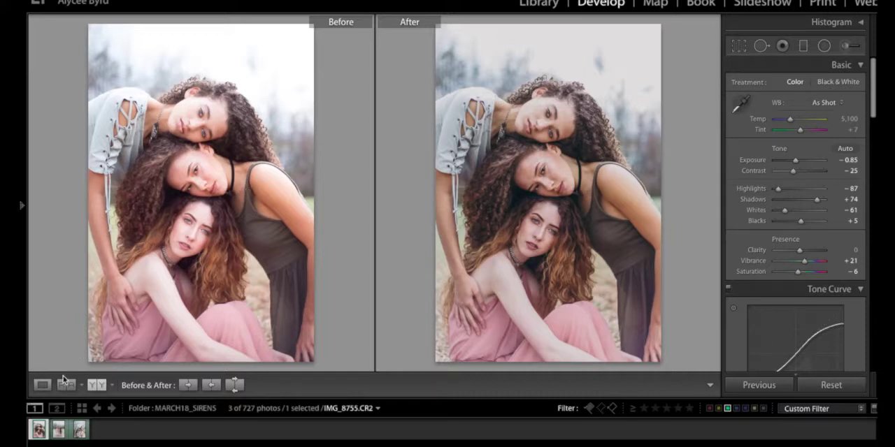
click(41, 385)
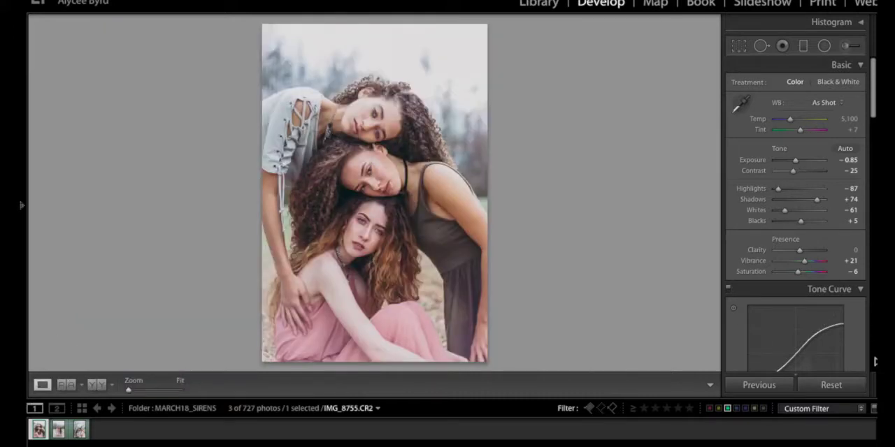
Reset all develop adjustments on the photo and enable the lens profile corrections.
click(860, 377)
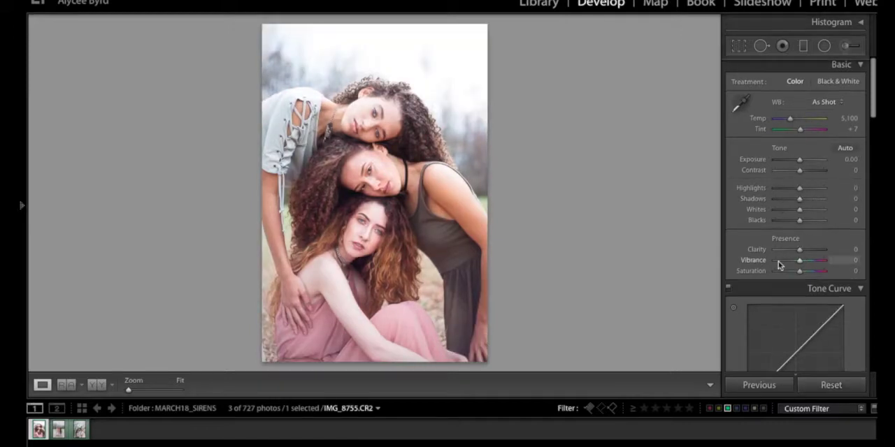
drag(874, 93, 867, 249)
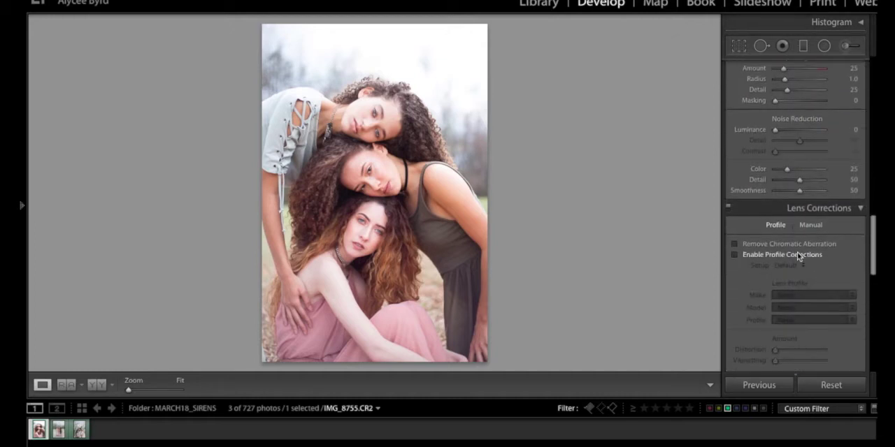
drag(871, 252, 871, 258)
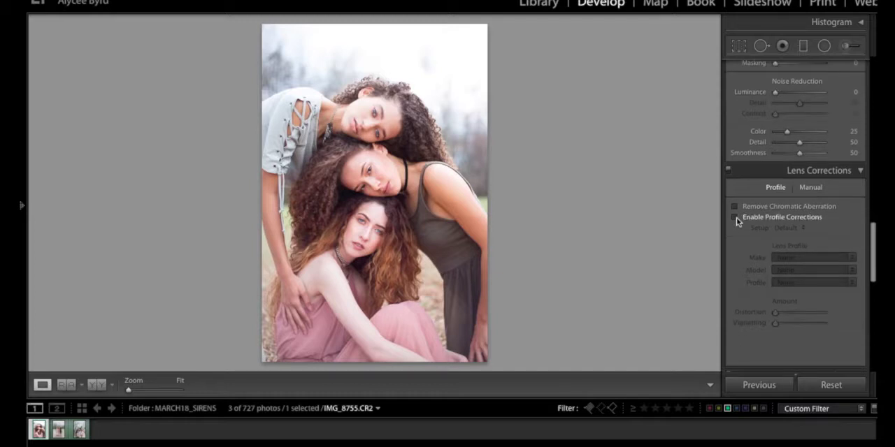
click(735, 218)
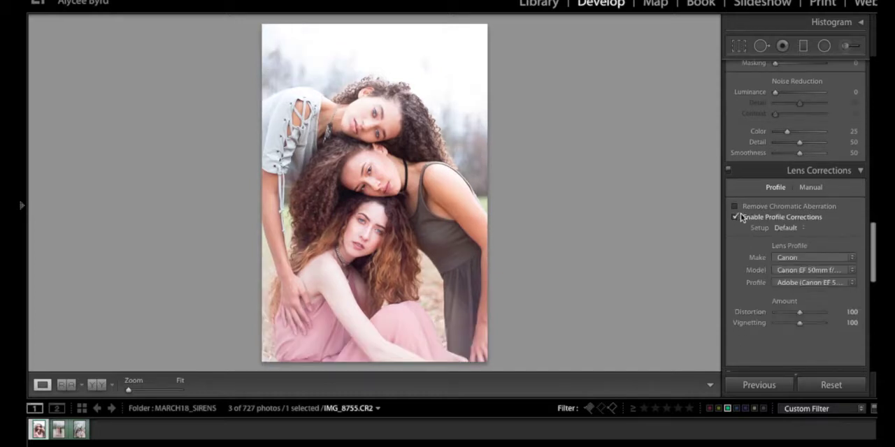
drag(872, 239, 867, 47)
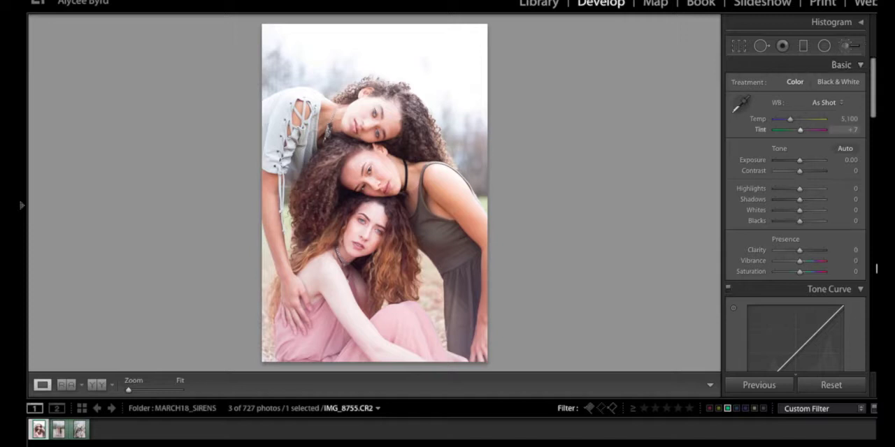
Shape the RGB point curve with a black point near 5.9 / 3.1 %, three inner points and a lowered white point.
drag(875, 116, 876, 143)
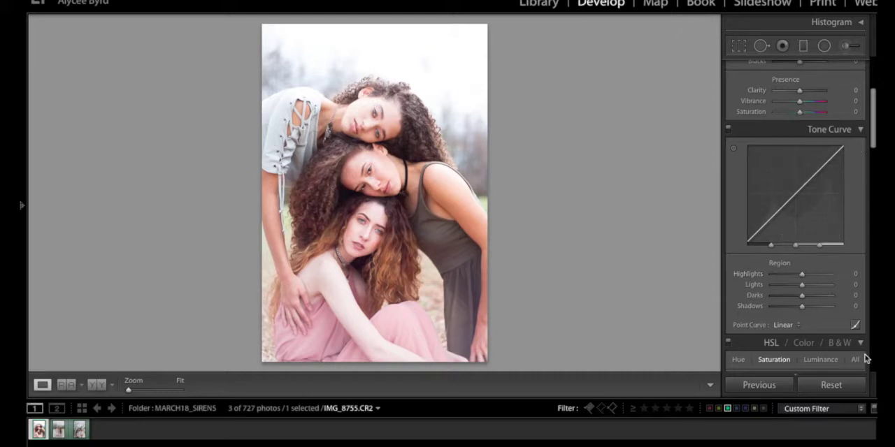
click(798, 325)
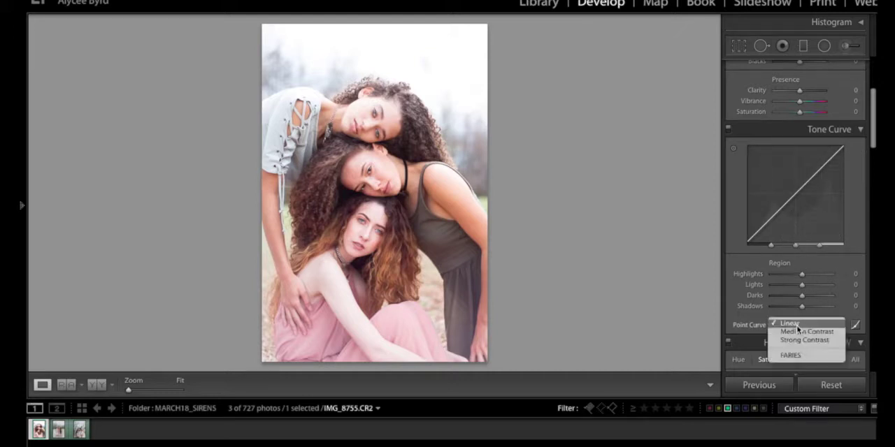
click(797, 326)
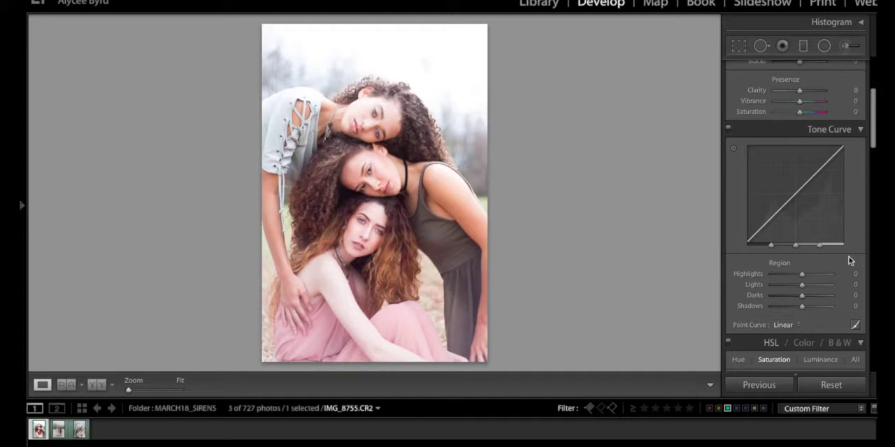
scroll(809, 296, down, 1)
scroll(808, 296, down, 5)
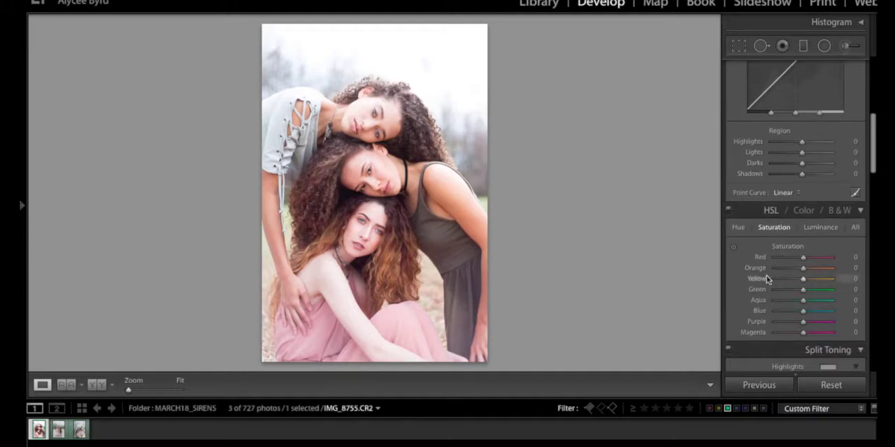
scroll(788, 227, up, 3)
scroll(789, 227, up, 3)
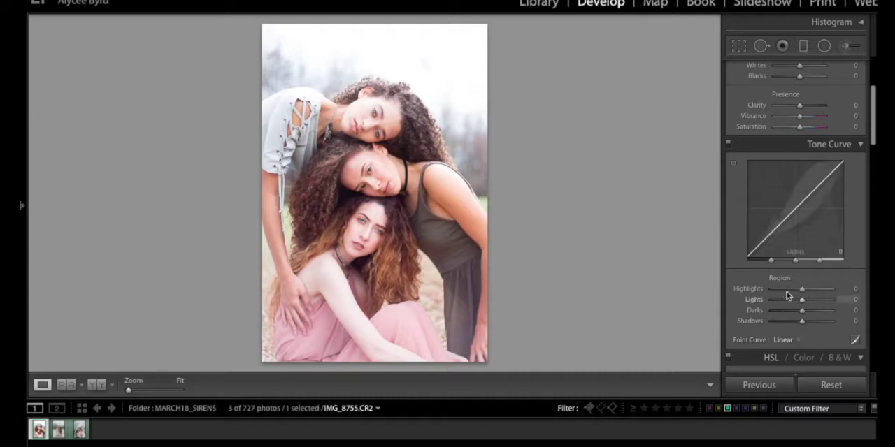
click(854, 341)
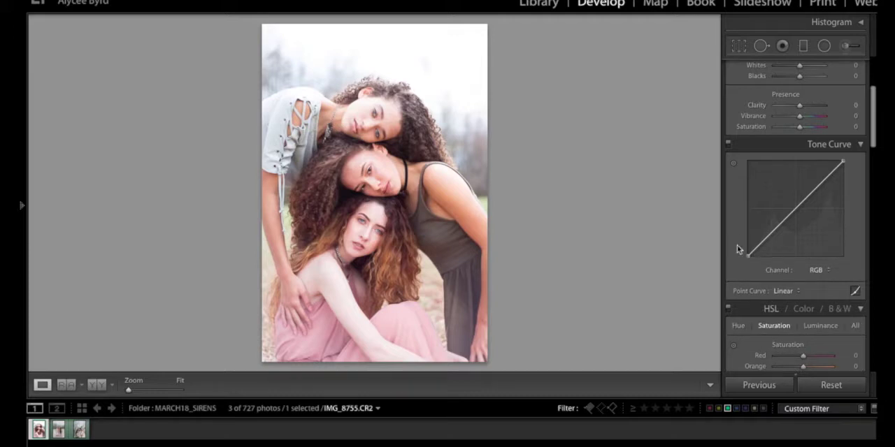
mouse_move(748, 255)
mouse_down()
mouse_move(750, 246)
mouse_move(752, 253)
mouse_up()
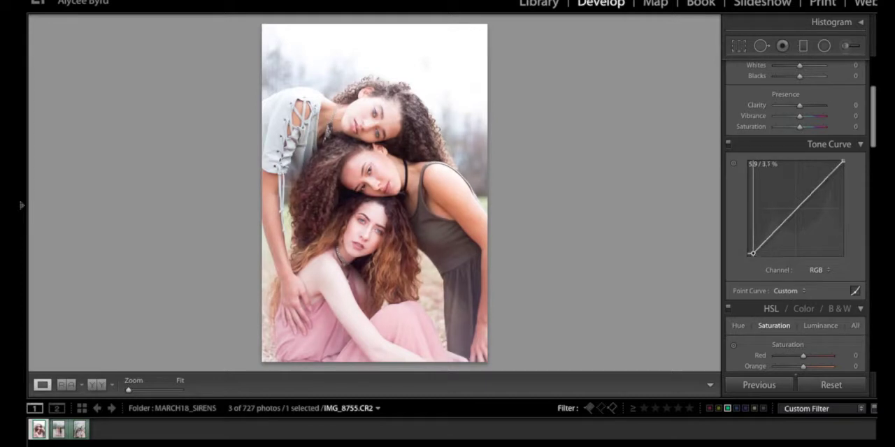
drag(769, 239, 842, 180)
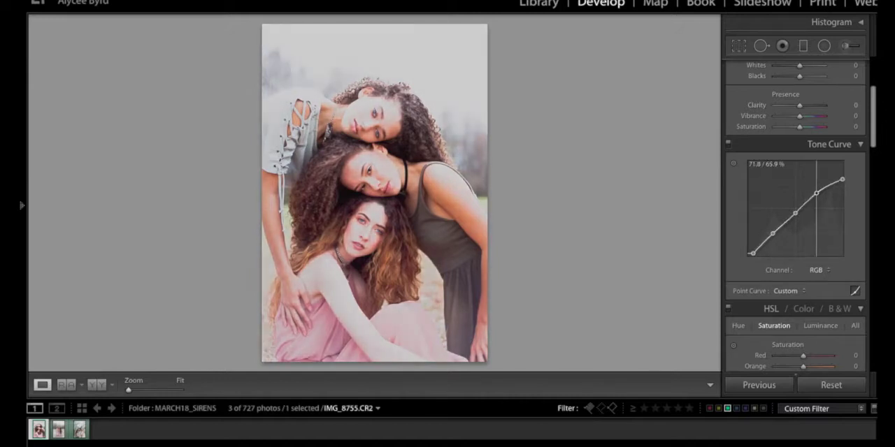
drag(795, 214, 793, 216)
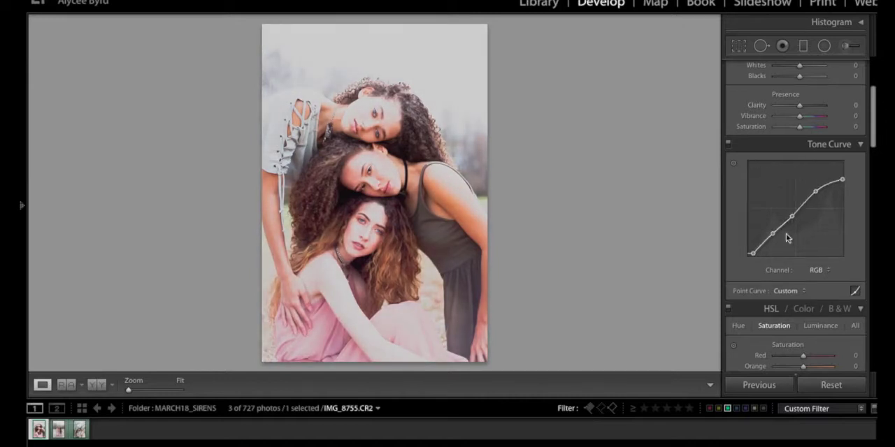
Shape the red channel curve into an S with a darkened shadow point and raised midtone and highlight points.
click(814, 270)
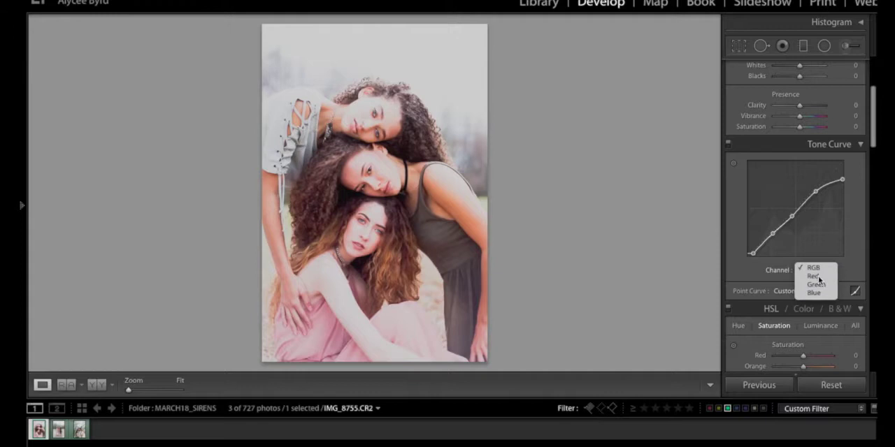
click(812, 277)
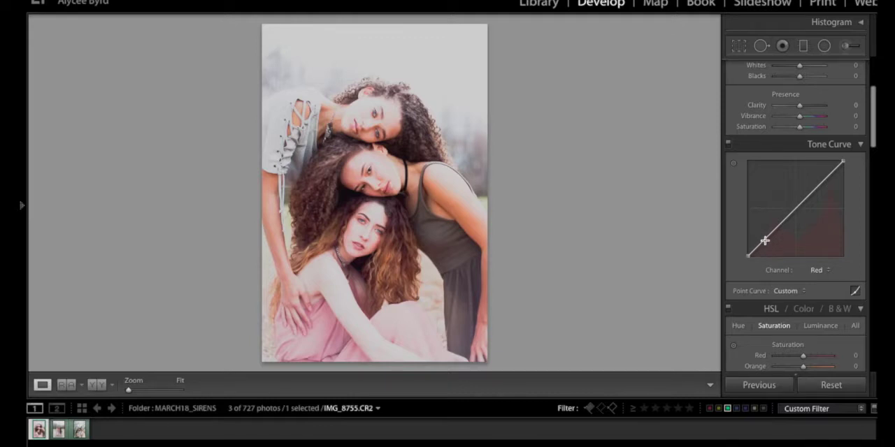
drag(764, 240, 764, 249)
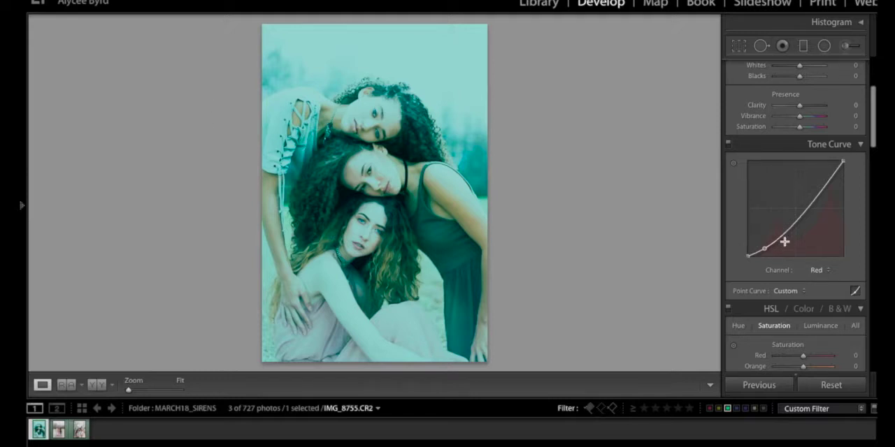
drag(779, 240, 778, 233)
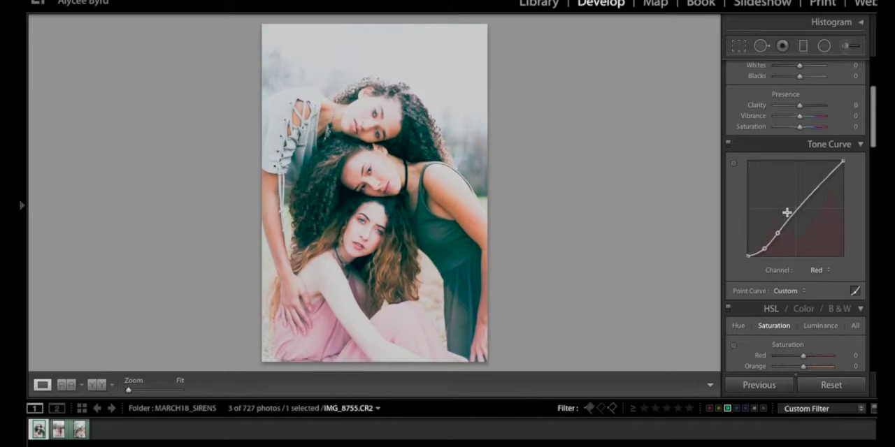
mouse_move(792, 217)
mouse_down()
mouse_move(790, 227)
mouse_move(789, 213)
mouse_up()
drag(814, 184, 815, 184)
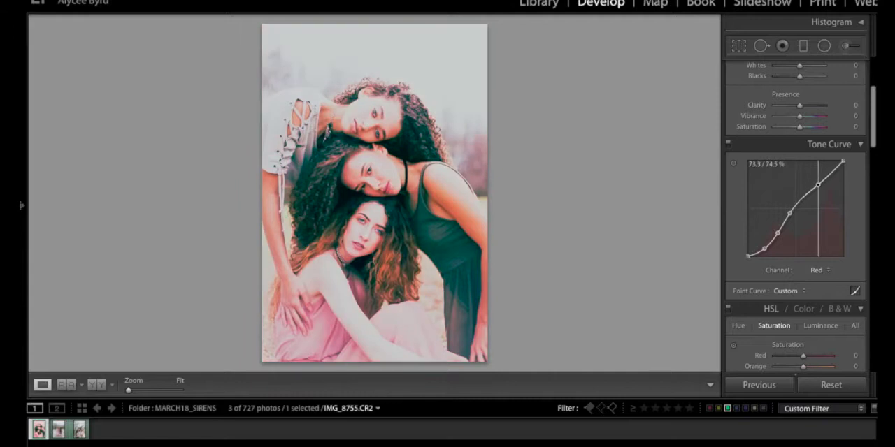
drag(815, 190, 811, 181)
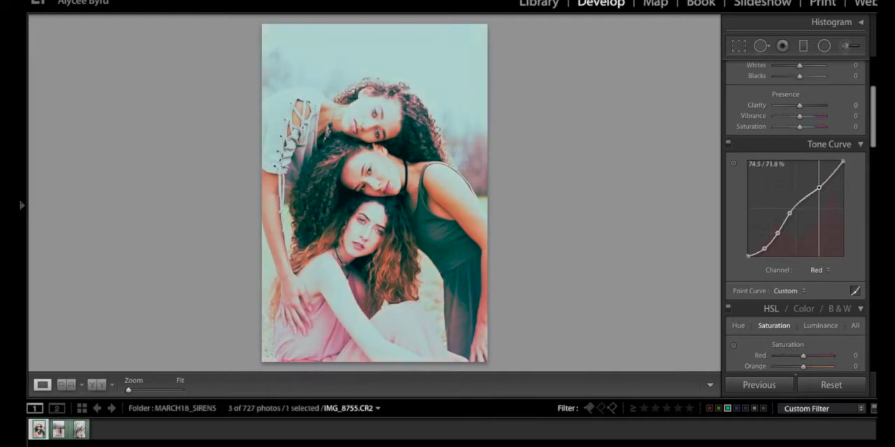
mouse_move(818, 187)
mouse_down()
mouse_move(814, 196)
mouse_move(815, 183)
mouse_up()
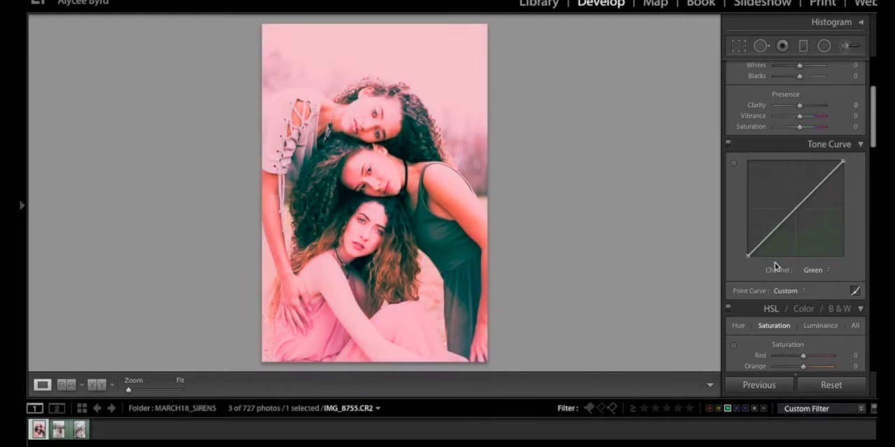
Shape the green channel curve with a lifted black point and dark shadows, and bend the blue channel curve into an S.
drag(748, 256, 749, 245)
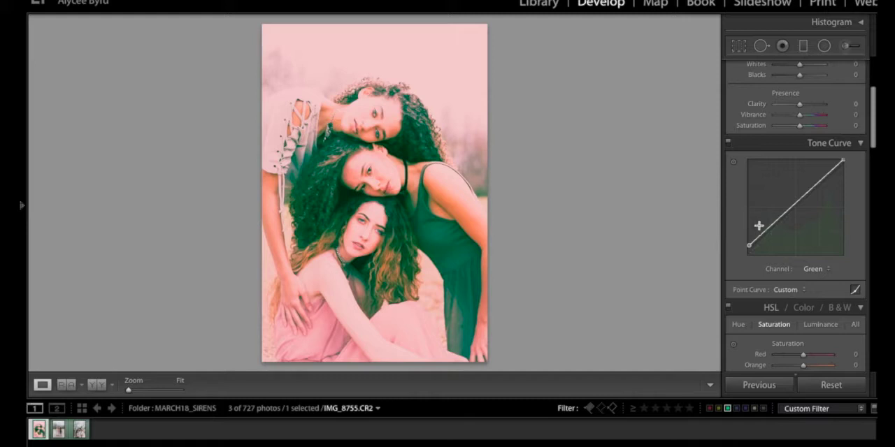
drag(767, 230, 791, 211)
click(815, 186)
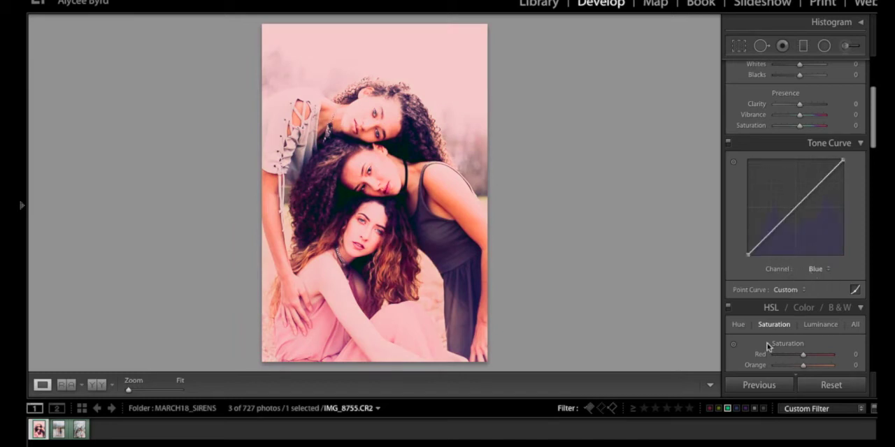
drag(763, 240, 765, 249)
drag(785, 233, 791, 210)
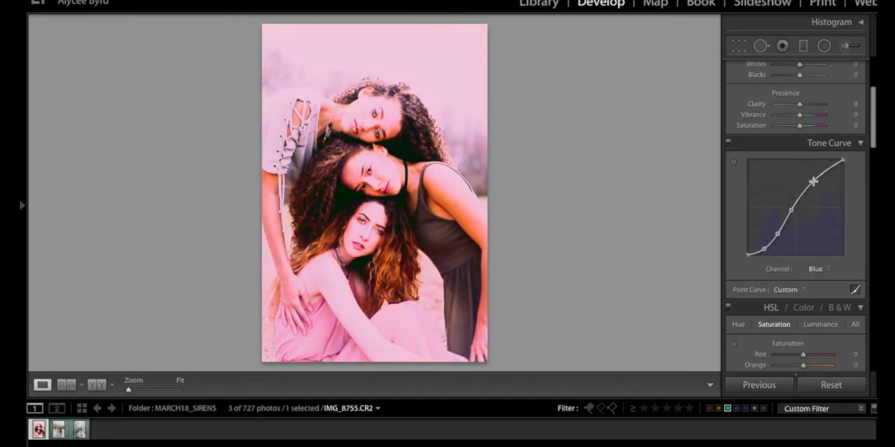
Reshape the RGB curve into a strong S, restoring both endpoints and pulling the shadow point to about 13.7 / 5.3 %.
click(818, 269)
click(815, 243)
drag(791, 214, 792, 216)
drag(815, 190, 814, 188)
drag(753, 253, 747, 256)
drag(772, 232, 764, 240)
drag(792, 215, 778, 231)
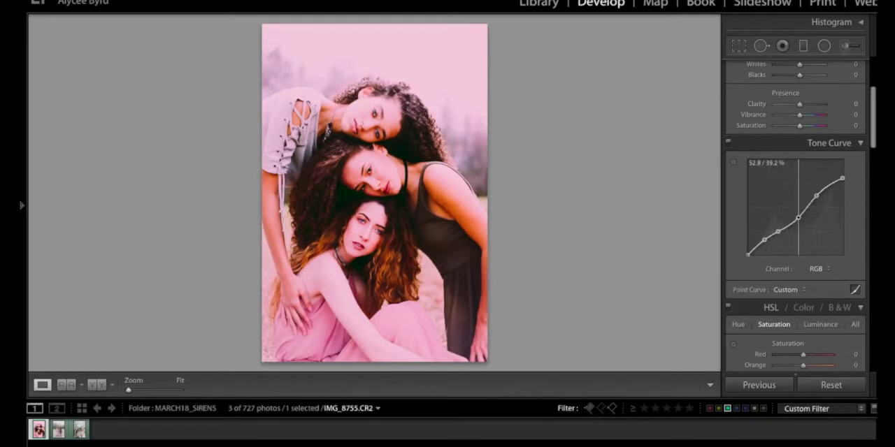
drag(792, 220, 842, 161)
drag(764, 239, 762, 249)
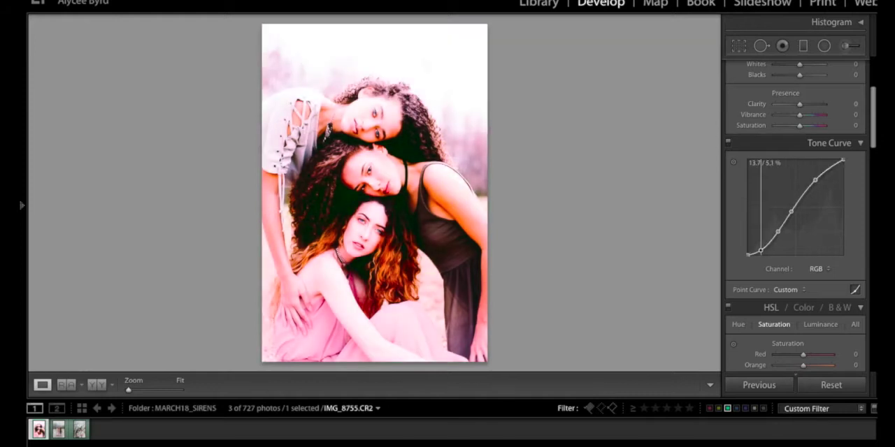
Nudge the blue channel curve's lower midtone point, and rework the green channel curve's shadow, midtone and highlight points.
click(816, 268)
click(815, 297)
drag(778, 234, 778, 231)
click(816, 270)
click(814, 260)
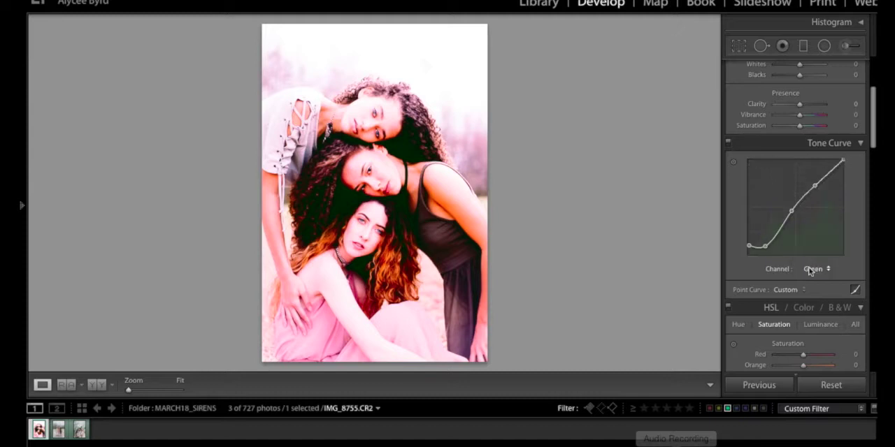
mouse_move(750, 246)
mouse_down()
mouse_move(749, 254)
mouse_move(765, 249)
mouse_up()
drag(791, 211, 792, 210)
drag(815, 185, 816, 179)
Lower the shadow point of the red channel curve.
click(813, 268)
click(814, 259)
drag(764, 248, 766, 254)
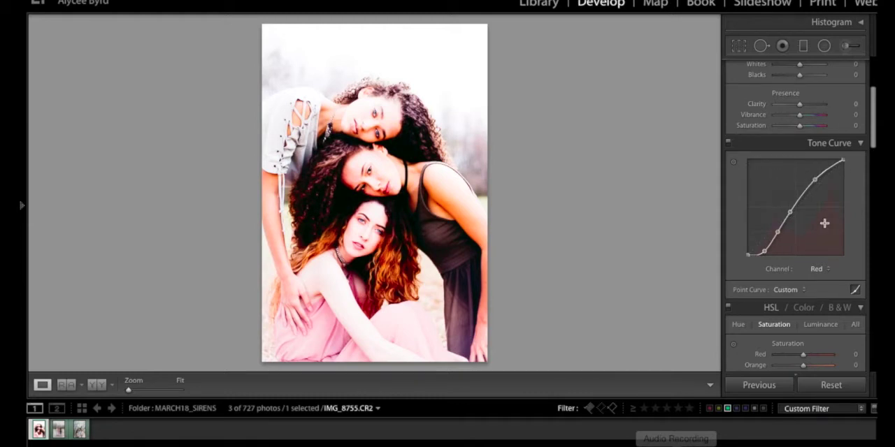
Compare before and after, and set Exposure to -0.20, Contrast to -28, Highlights to -51 and Shadows to +63.
scroll(817, 182, up, 5)
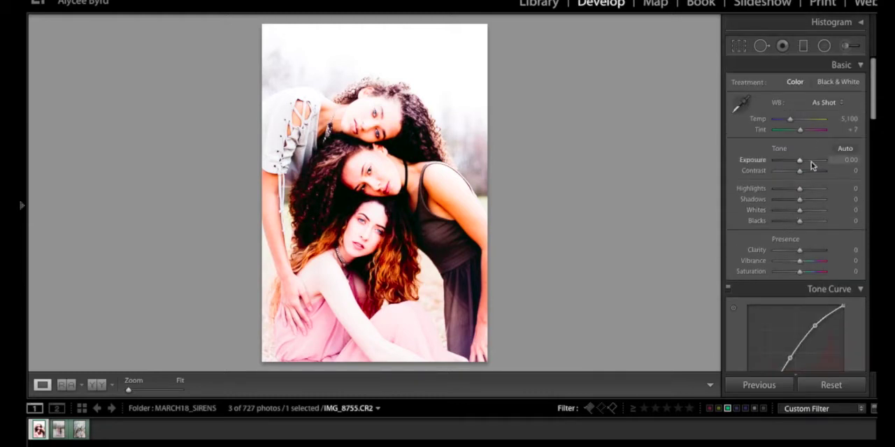
click(91, 386)
click(43, 385)
drag(799, 160, 813, 200)
drag(781, 171, 793, 174)
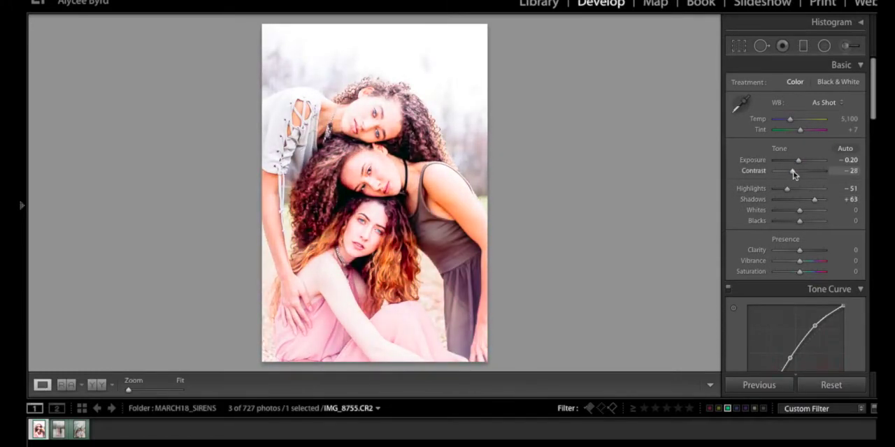
Adjust the color sliders, including the HSL hue values from red through magenta.
scroll(793, 210, down, 5)
drag(803, 265, 790, 264)
scroll(804, 245, down, 15)
scroll(815, 231, up, 10)
click(739, 131)
drag(803, 163, 810, 237)
Set the HSL luminance of Red to -9 and Orange to -2, and slightly lower the blue luminance.
click(820, 131)
drag(804, 162, 800, 162)
drag(803, 172, 801, 173)
drag(803, 215, 799, 216)
Fine-tune the tone curve's lower midtone point, and adjust the red channel's highlight and midtone points.
scroll(810, 183, up, 10)
scroll(809, 180, down, 5)
mouse_move(792, 182)
mouse_down()
mouse_move(790, 193)
mouse_move(790, 182)
mouse_up()
key(ctrl+z)
drag(778, 203, 776, 203)
click(818, 241)
click(817, 251)
drag(815, 151, 816, 149)
drag(792, 182, 791, 183)
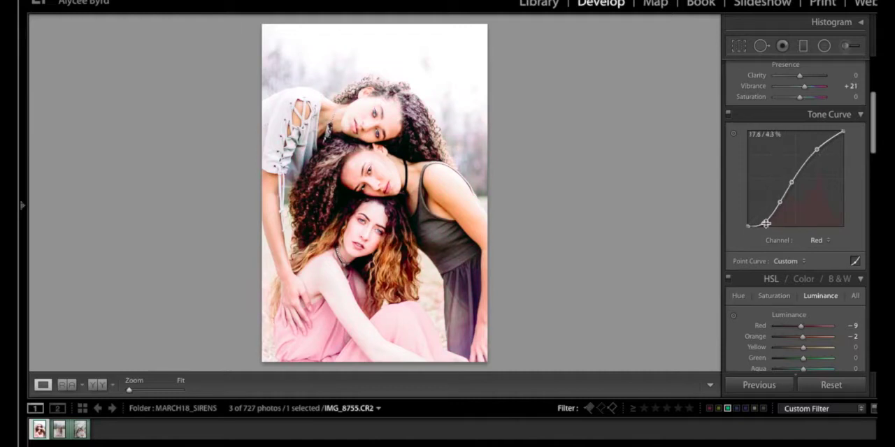
Fine-tune the highlight, midtone and shadow points of the green channel curve.
scroll(777, 196, up, 5)
scroll(811, 203, down, 5)
click(819, 277)
click(817, 287)
drag(817, 186, 817, 187)
drag(792, 218, 791, 216)
drag(765, 253, 764, 252)
Switch the point curve to the blue channel, and set the curve regions to Highlights +25, Lights +23 and Darks +7.
click(816, 277)
click(816, 286)
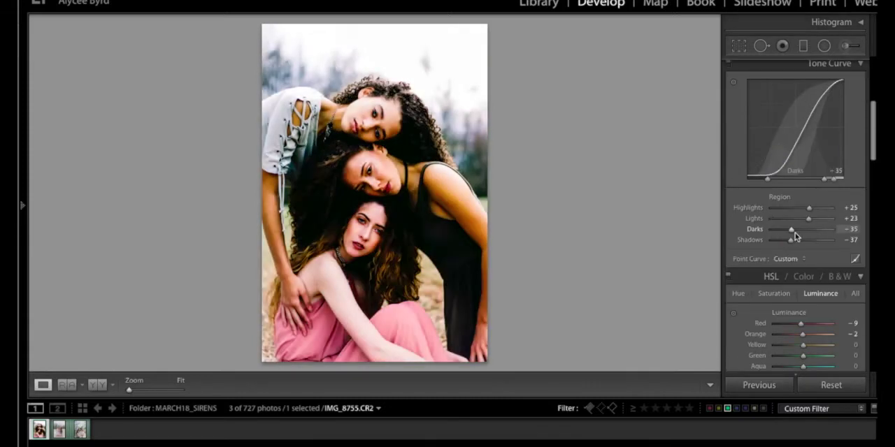
drag(794, 236, 799, 241)
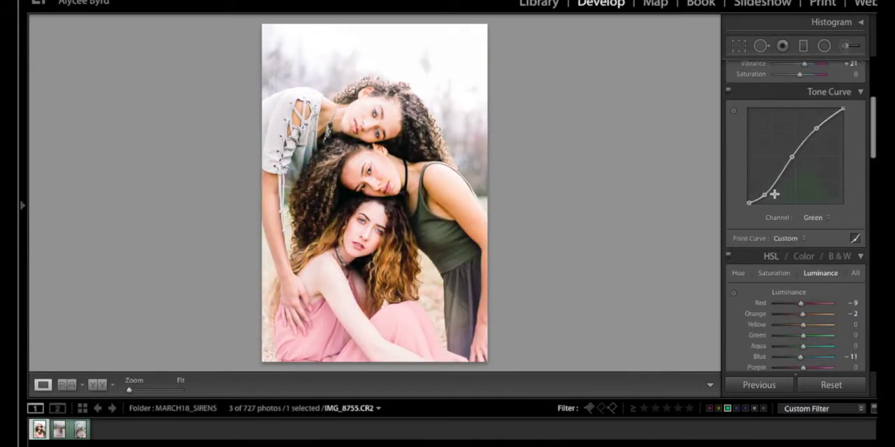
Fine-tune the shadow, midtone and highlight points of the green channel curve.
mouse_move(774, 194)
mouse_down()
mouse_move(755, 202)
mouse_move(764, 197)
mouse_up()
mouse_move(791, 158)
mouse_down()
mouse_move(785, 166)
mouse_move(783, 147)
mouse_move(791, 159)
mouse_up()
drag(817, 128, 815, 130)
Switch the point curve to the red channel and adjust its shadow and midtone points.
click(814, 218)
click(814, 209)
drag(763, 198, 789, 161)
Switch the point curve to the blue channel and fine-tune its midtone, highlight and lower midtone points.
click(817, 218)
click(808, 229)
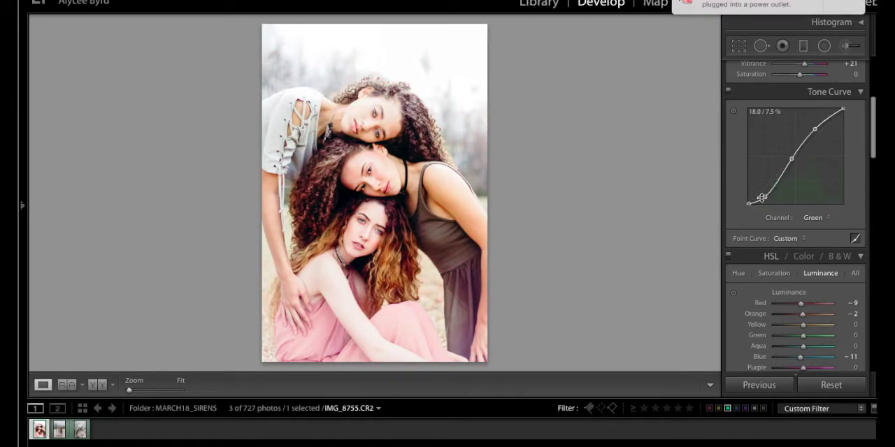
click(815, 217)
click(811, 229)
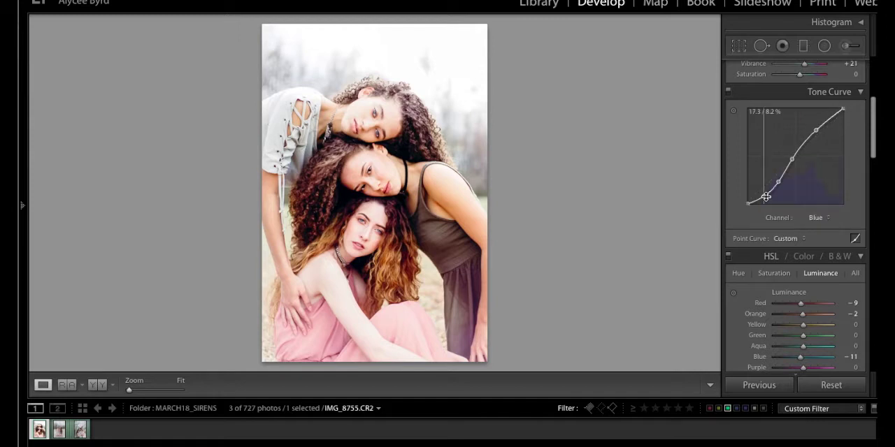
drag(791, 161, 789, 159)
drag(815, 130, 814, 130)
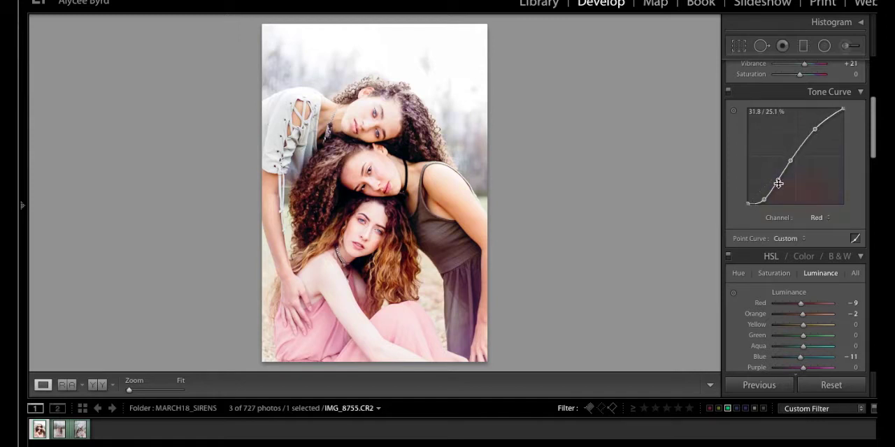
mouse_move(778, 182)
mouse_down()
mouse_move(769, 140)
mouse_move(777, 183)
mouse_up()
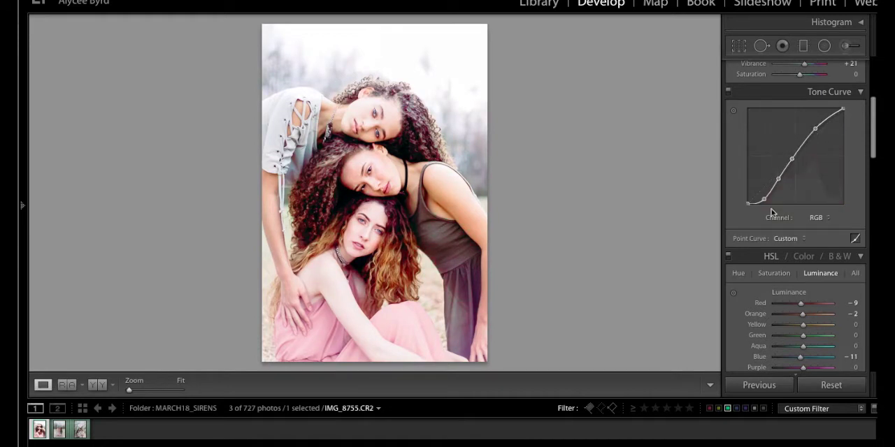
Refine the red channel curve through its shadow, lower midtone and midtone points.
drag(763, 200, 797, 156)
click(782, 177)
right_click(777, 155)
click(809, 178)
Show the photo before and after side by side, and set exposure to -0.55 and contrast to -38.
scroll(797, 175, up, 5)
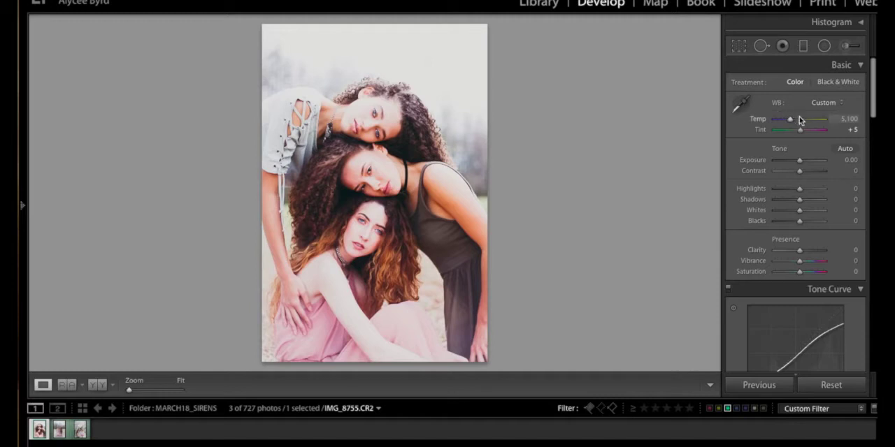
scroll(873, 83, down, 1)
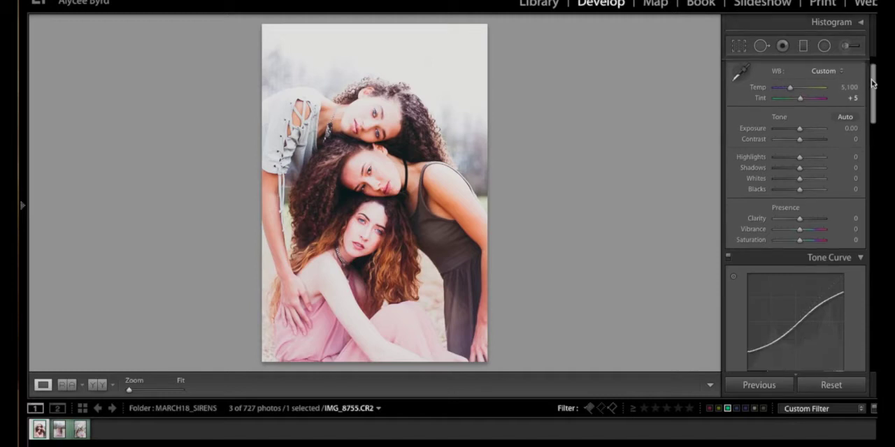
scroll(776, 84, up, 1)
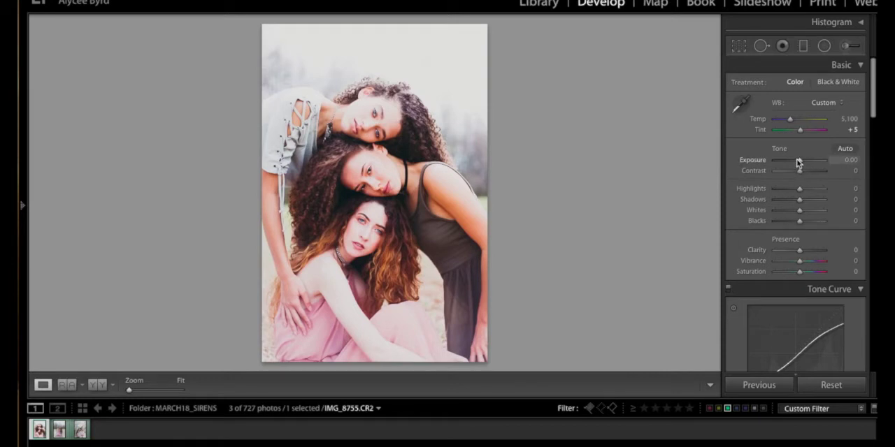
click(97, 385)
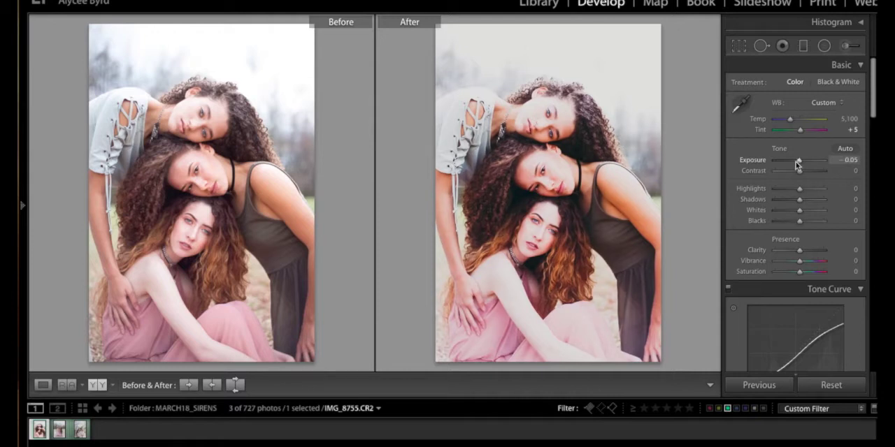
drag(799, 162, 798, 163)
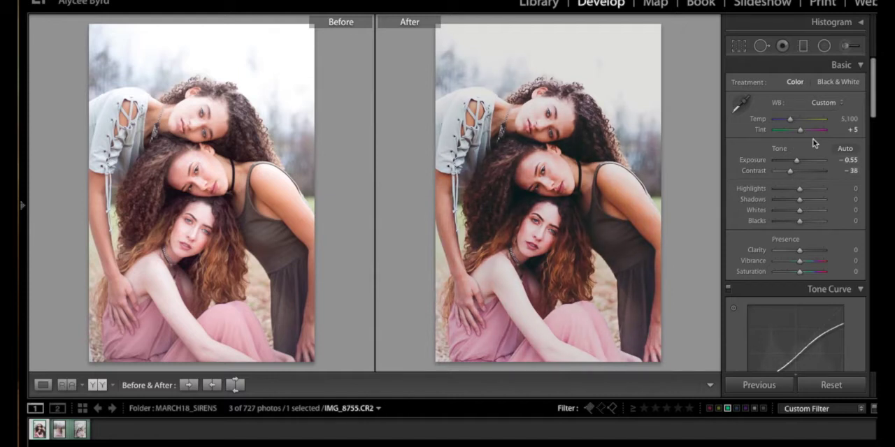
Set blacks to +21 and shadows to +53, and return to the single-photo view after a split before/after comparison.
mouse_move(797, 224)
mouse_down()
mouse_move(787, 222)
mouse_move(807, 225)
mouse_up()
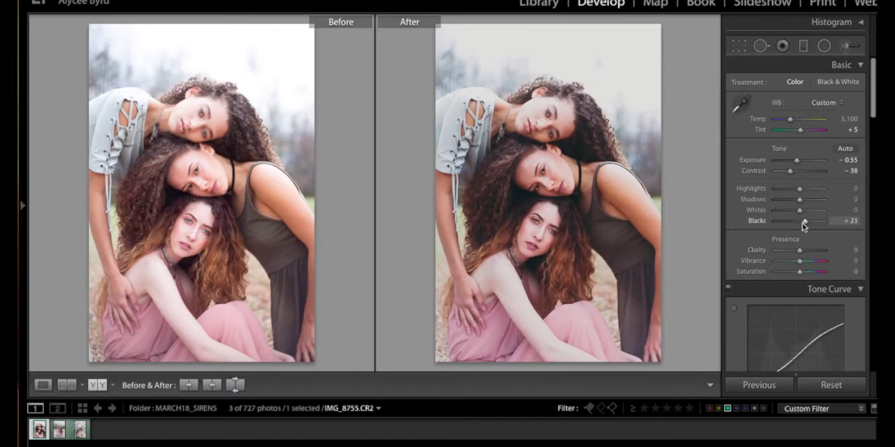
drag(801, 205, 813, 207)
click(97, 384)
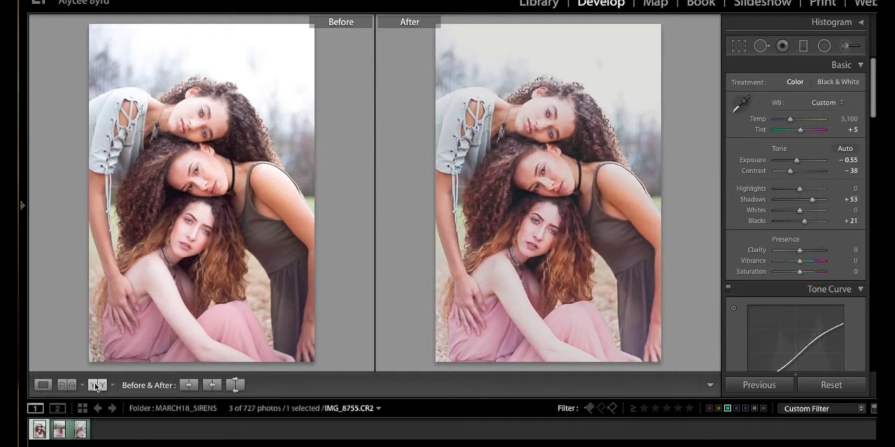
click(42, 385)
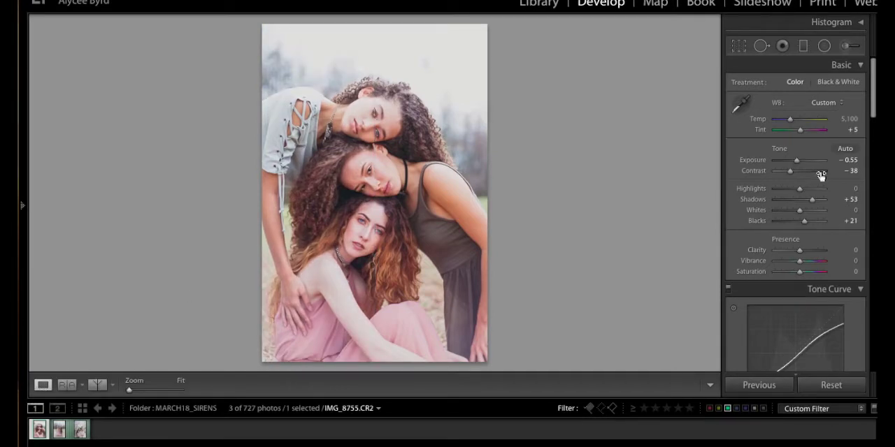
Set shadows to +63, highlights to -78, whites to -60, blacks to -19 and contrast to -33.
drag(812, 201, 814, 198)
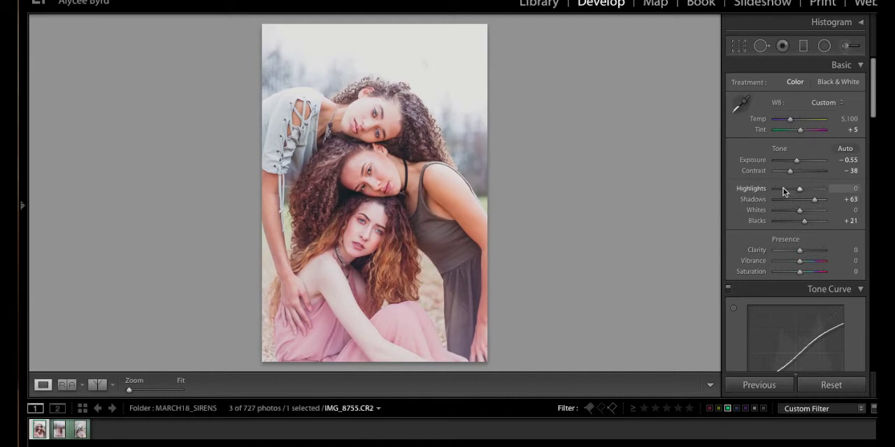
drag(782, 188, 780, 188)
click(784, 211)
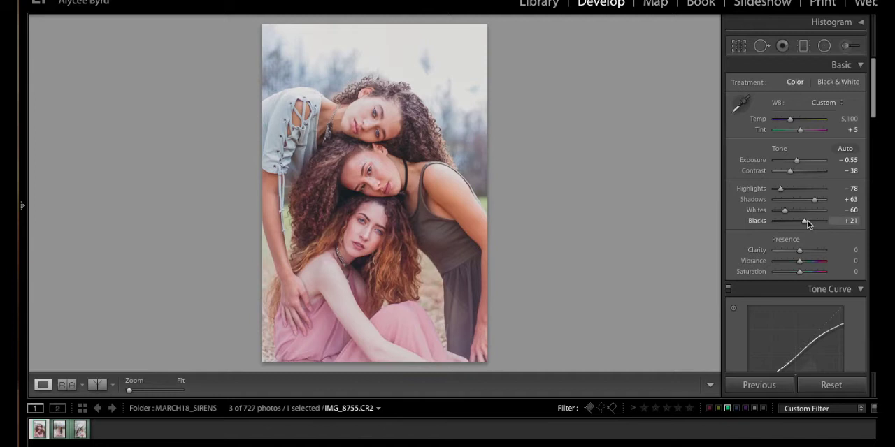
drag(804, 221, 794, 222)
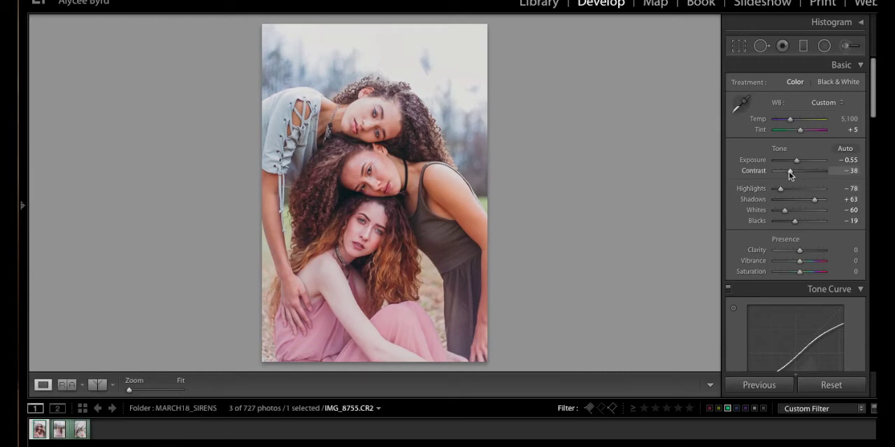
drag(789, 171, 790, 171)
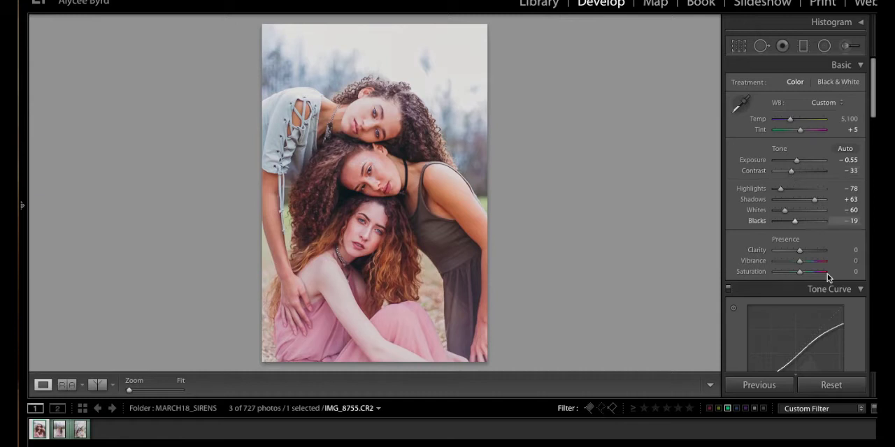
Set vibrance to +28, saturation to -14 and tint to +7, and slightly raise the highlights.
drag(802, 261, 808, 263)
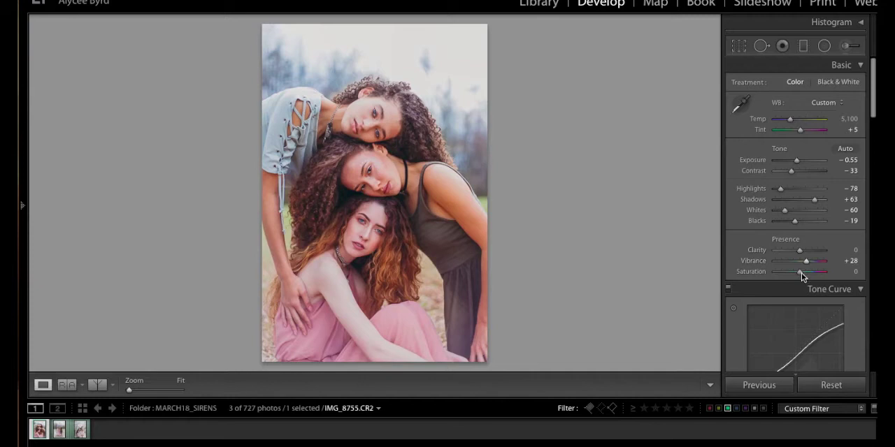
drag(801, 273, 797, 274)
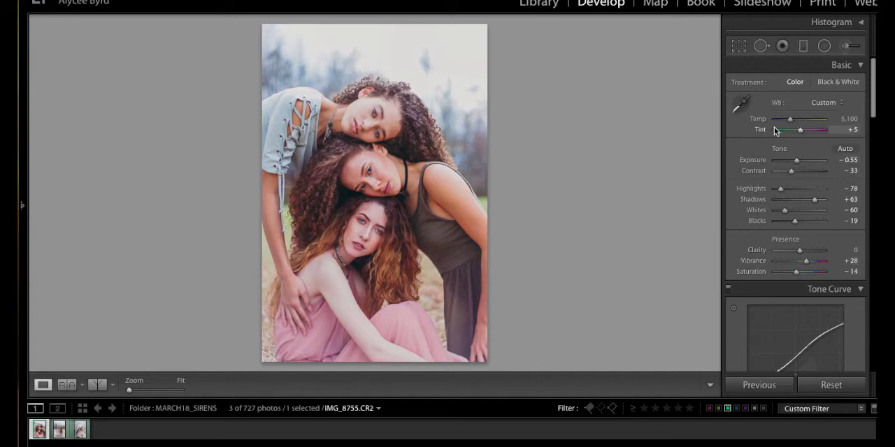
drag(801, 131, 798, 132)
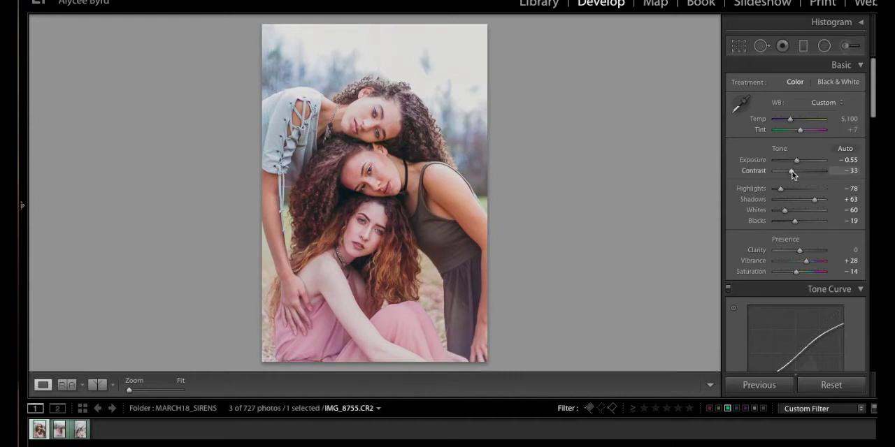
drag(781, 193, 785, 193)
Set the HSL saturation of Red to -26, Orange to -21 and Yellow to -28.
drag(875, 103, 869, 173)
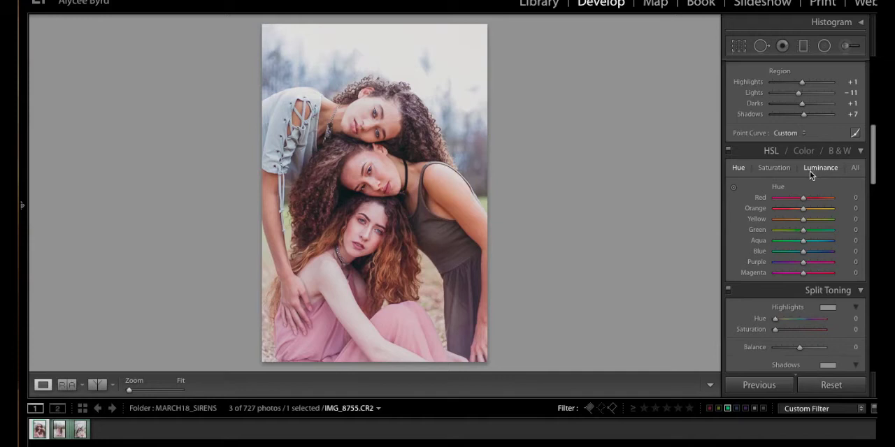
click(783, 173)
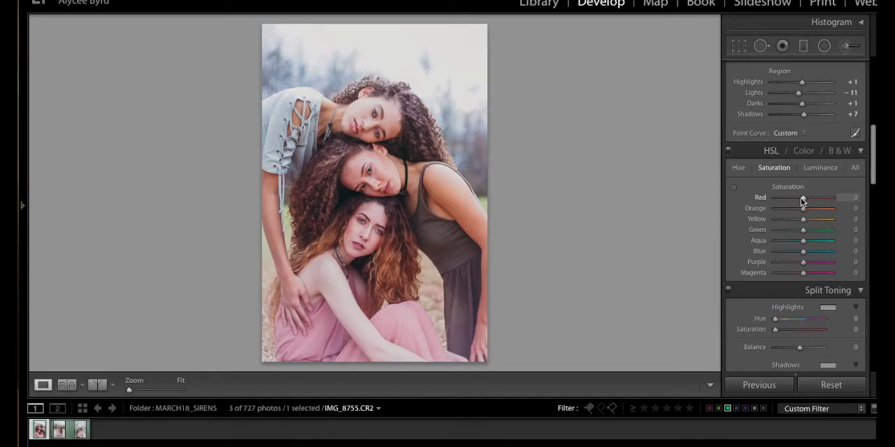
drag(797, 199, 797, 208)
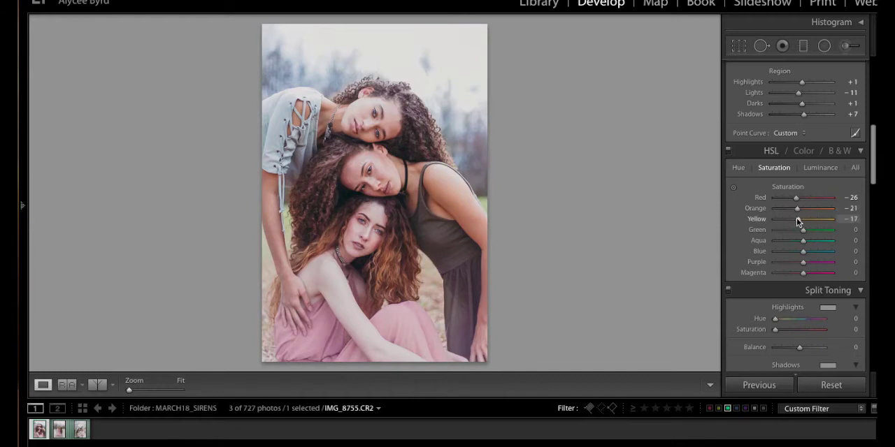
mouse_move(797, 221)
mouse_down()
mouse_move(848, 219)
mouse_move(778, 219)
mouse_move(814, 219)
mouse_move(795, 220)
mouse_up()
drag(795, 218, 796, 222)
Set the HSL saturation of Green to -100, Aqua to -17, Blue to -13 and Magenta to -32, and slightly raise the red saturation.
drag(801, 232, 764, 239)
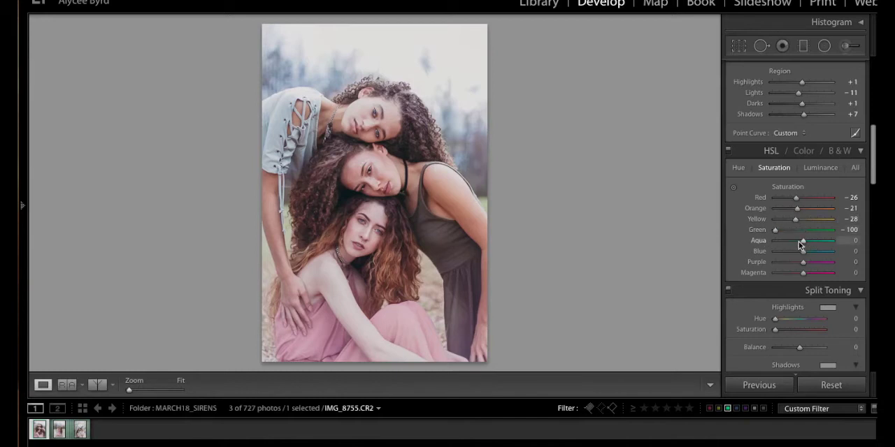
drag(801, 241, 797, 241)
drag(801, 273, 795, 274)
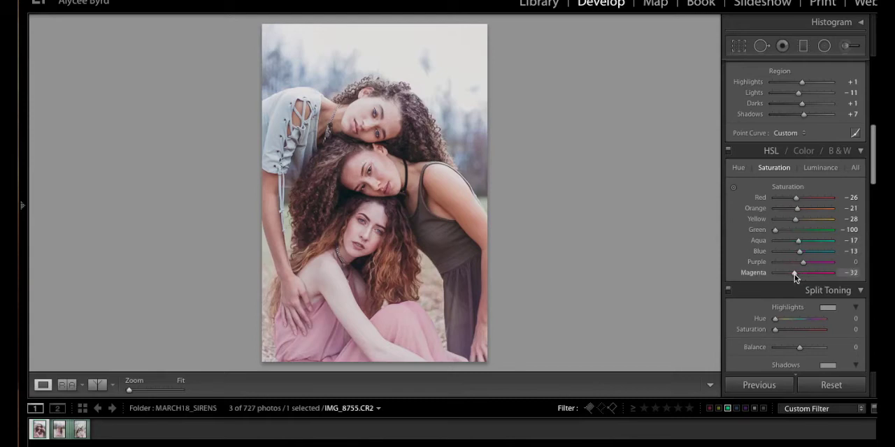
drag(796, 198, 798, 197)
Set the HSL luminance of Red to -19 and Orange to -15, and slightly lower the blue luminance.
click(814, 166)
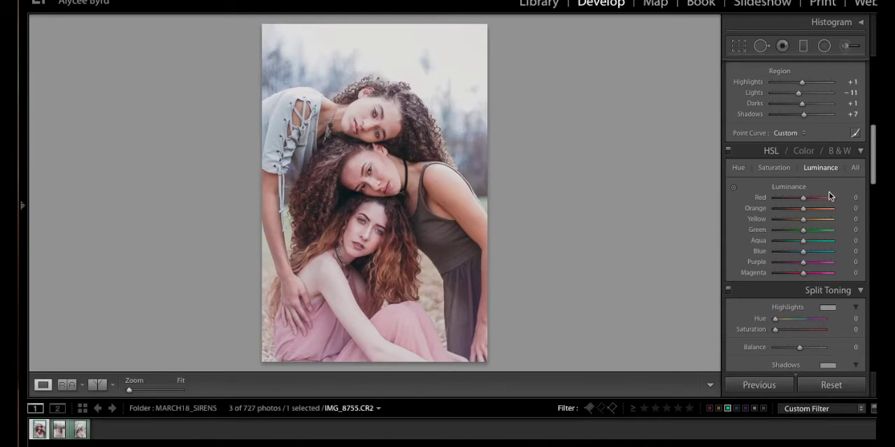
drag(798, 197, 795, 199)
drag(807, 207, 799, 206)
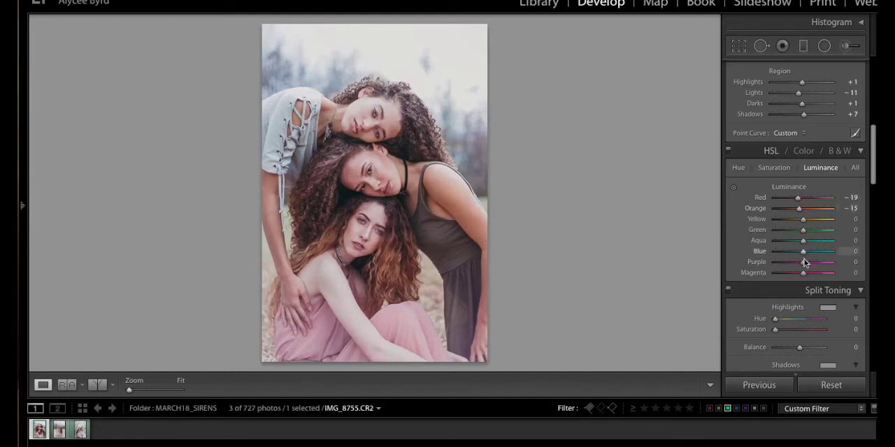
mouse_move(801, 250)
mouse_down()
mouse_move(790, 249)
mouse_move(818, 251)
mouse_move(799, 252)
mouse_up()
Adjust the HSL hue of Red, Orange, Yellow and Magenta, and recheck the saturation and luminance settings.
click(739, 168)
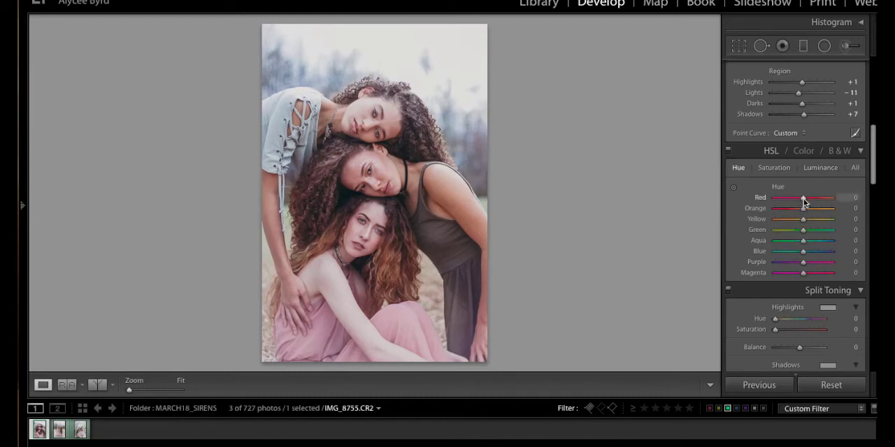
drag(803, 198, 805, 199)
drag(803, 209, 817, 232)
drag(803, 218, 808, 264)
drag(803, 274, 795, 272)
click(775, 168)
click(815, 170)
Set blacks to -11, contrast to -46 and vibrance to +31.
scroll(811, 210, up, 10)
scroll(798, 241, down, 10)
scroll(797, 220, up, 10)
scroll(811, 147, down, 3)
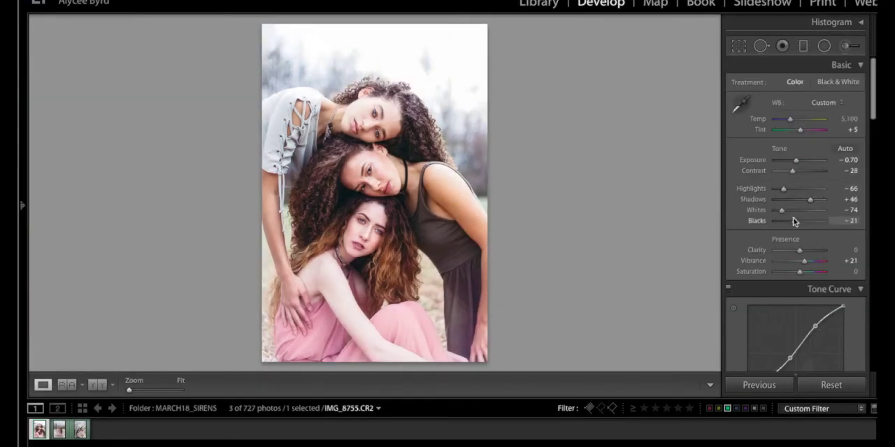
drag(793, 220, 796, 220)
drag(792, 171, 787, 171)
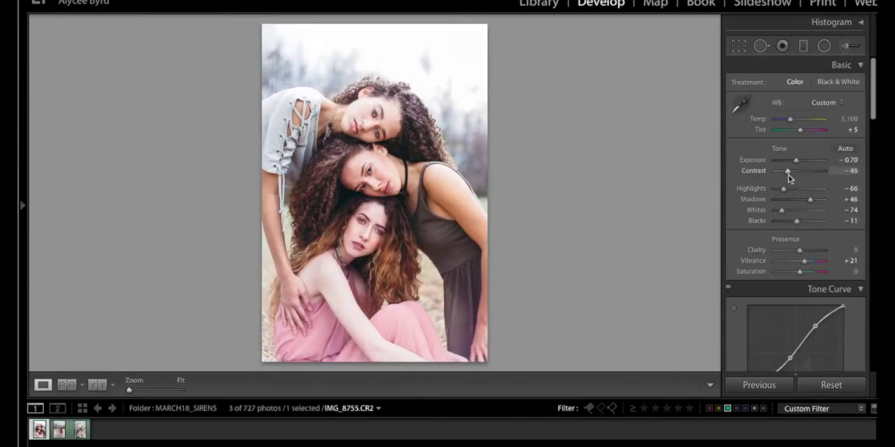
drag(804, 261, 807, 261)
Lower the tone curve's white endpoint, and set contrast to -56, highlights to -80, shadows to +53, whites to -78 and blacks to +16.
scroll(790, 249, down, 4)
drag(843, 209, 842, 226)
scroll(815, 108, up, 3)
drag(788, 133, 787, 133)
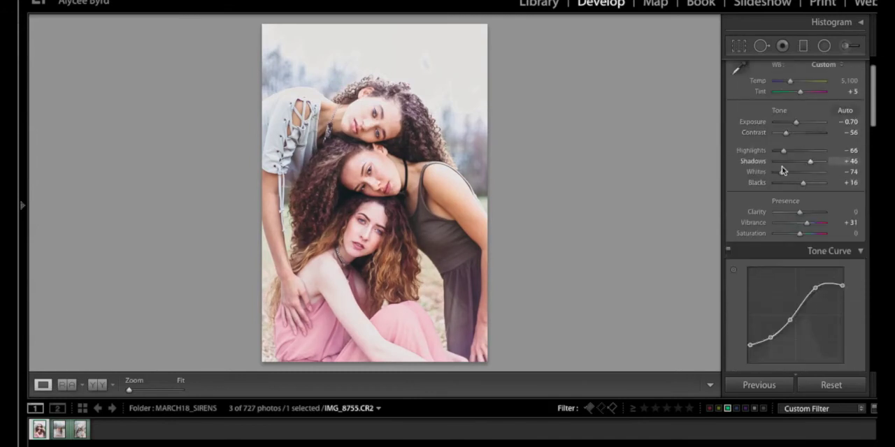
scroll(789, 258, down, 6)
scroll(780, 308, up, 8)
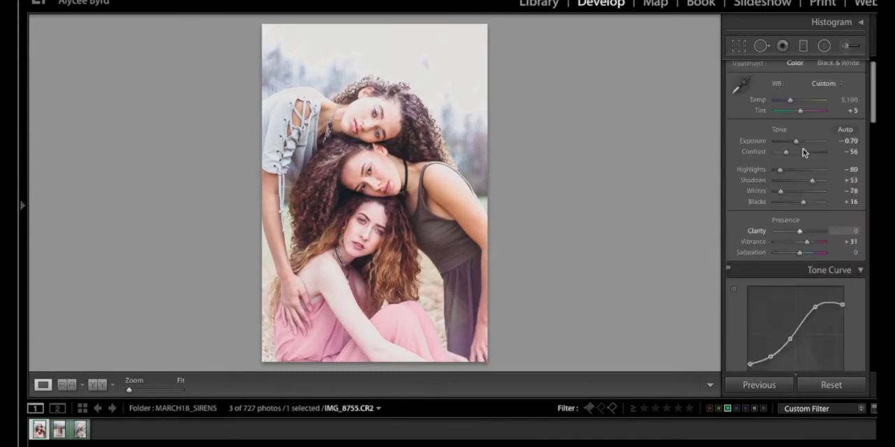
Set exposure to -0.80, shadows to +32 and blacks to +31.
drag(797, 221, 807, 221)
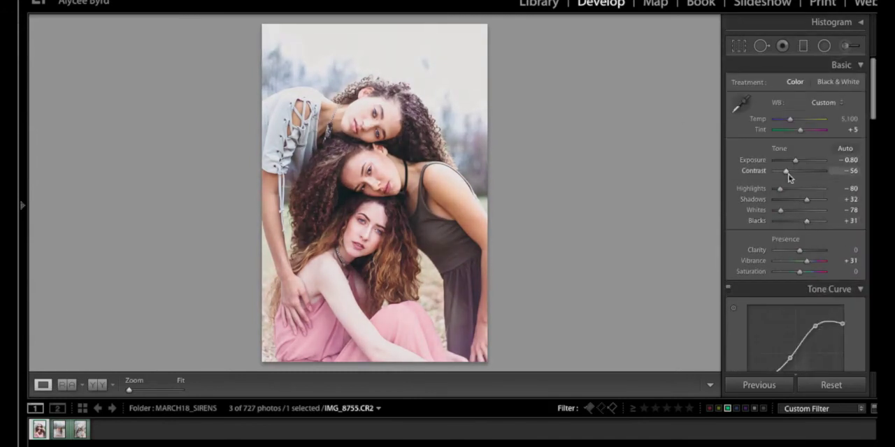
scroll(804, 224, down, 5)
scroll(803, 256, up, 5)
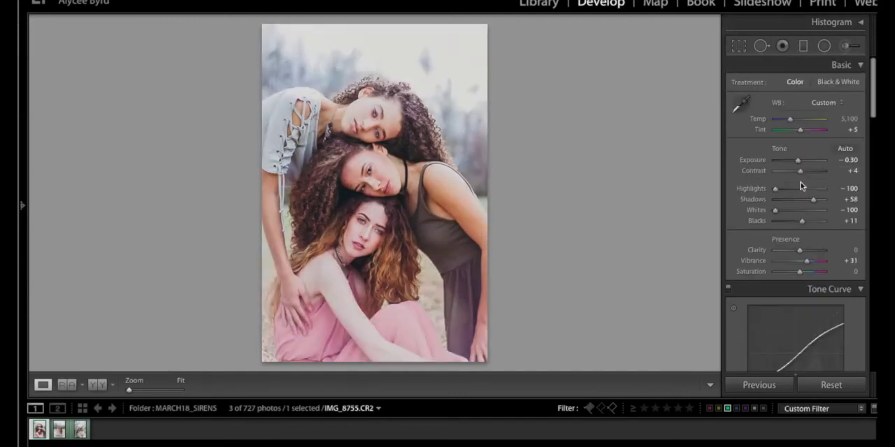
Set exposure to -0.55, contrast to -23, highlights to -67, shadows to +46, whites to -64, blacks to +16 and vibrance to +14.
drag(802, 221, 810, 222)
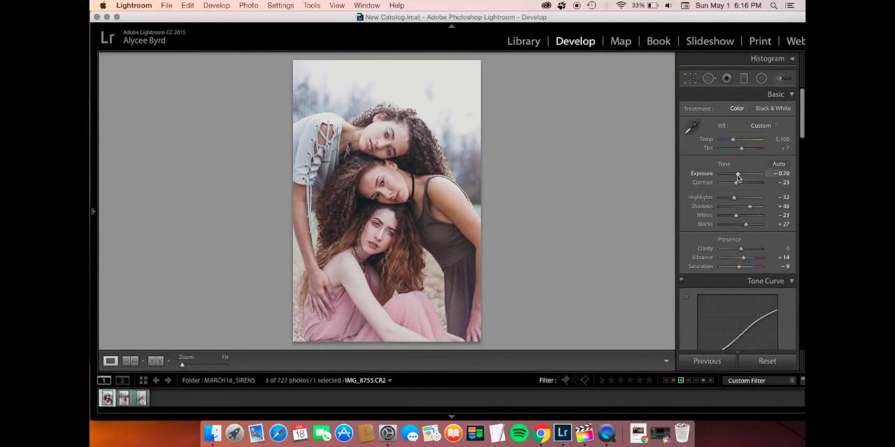
drag(737, 176, 727, 199)
mouse_move(736, 216)
mouse_down()
mouse_move(728, 216)
mouse_move(743, 225)
mouse_up()
drag(738, 175, 738, 175)
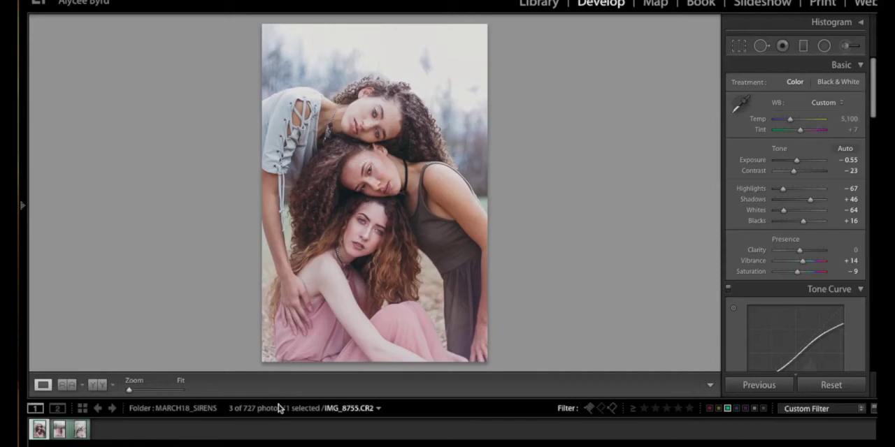
Enlarge the filmstrip thumbnails and look through the saved develop presets in the 2017 PRESETS folder.
drag(277, 400, 278, 369)
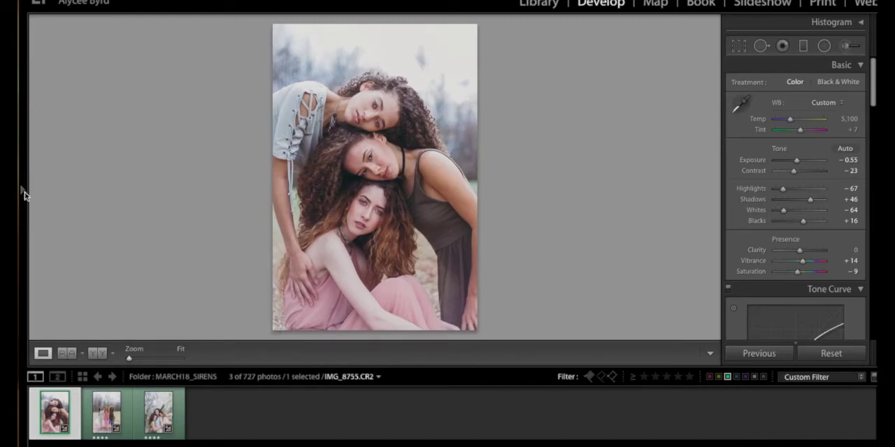
mouse_move(21, 194)
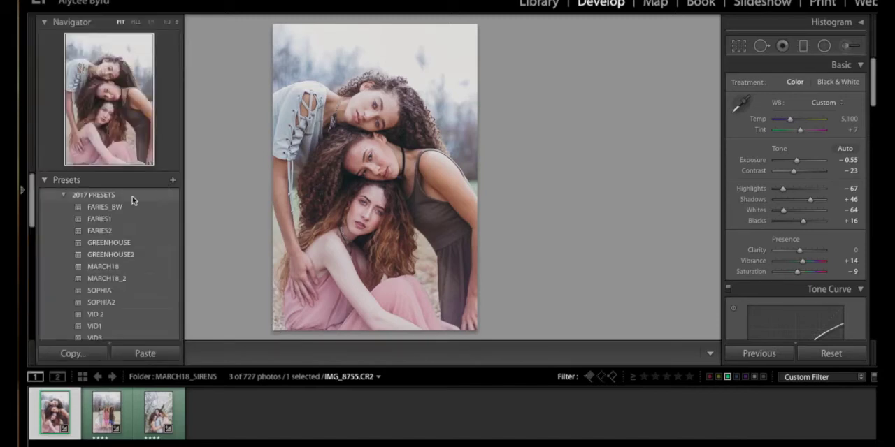
scroll(112, 210, down, 2)
scroll(114, 273, up, 2)
scroll(115, 274, up, 1)
scroll(159, 230, down, 3)
scroll(159, 230, up, 1)
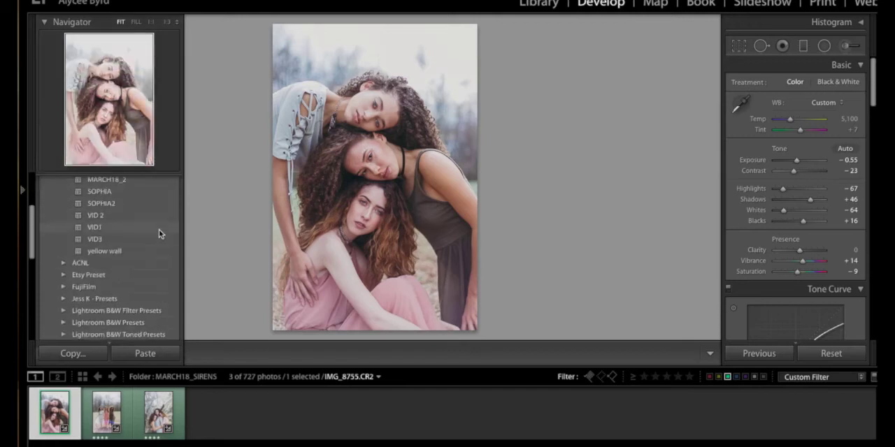
scroll(155, 230, up, 3)
scroll(154, 235, down, 1)
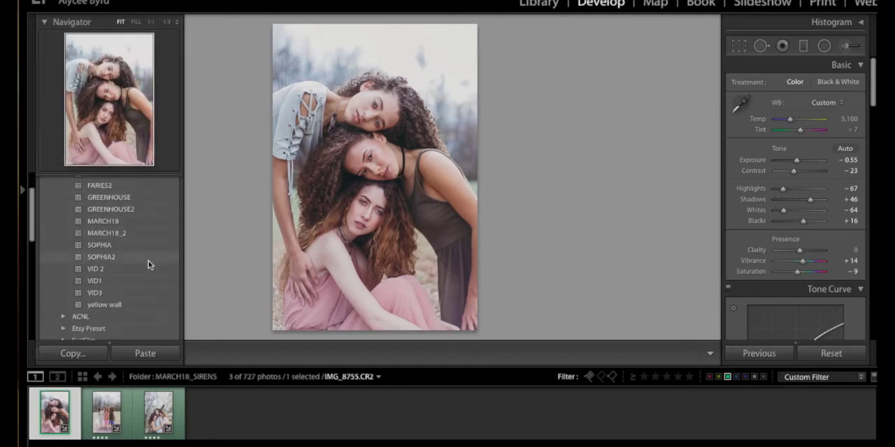
scroll(148, 261, up, 3)
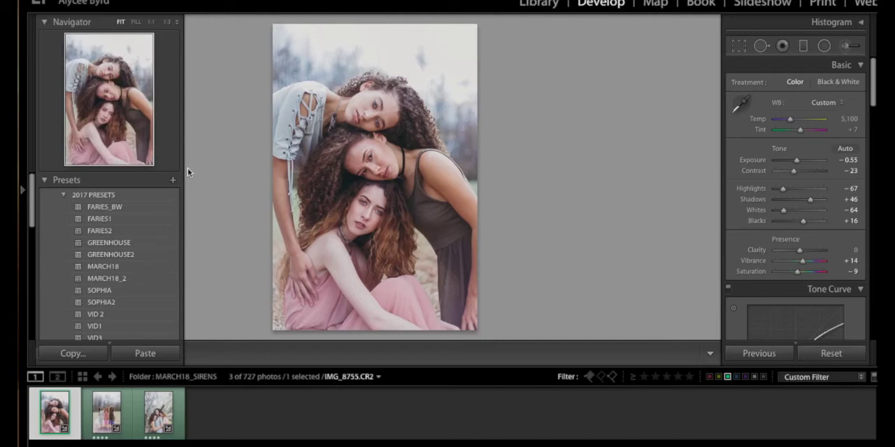
click(21, 192)
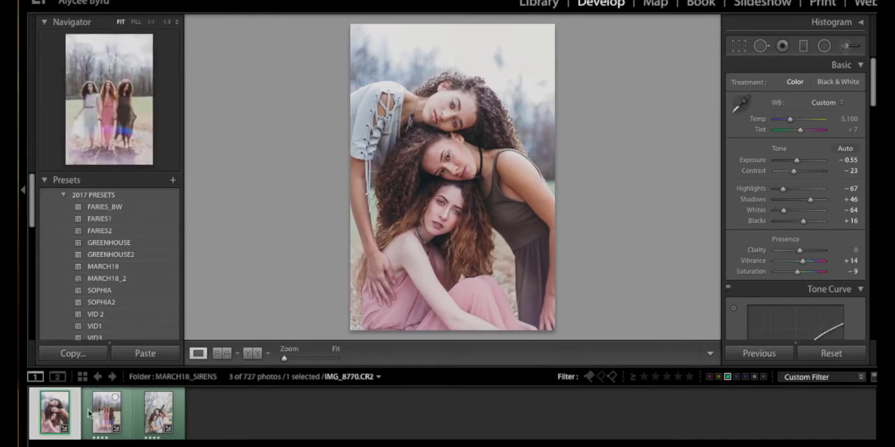
click(23, 190)
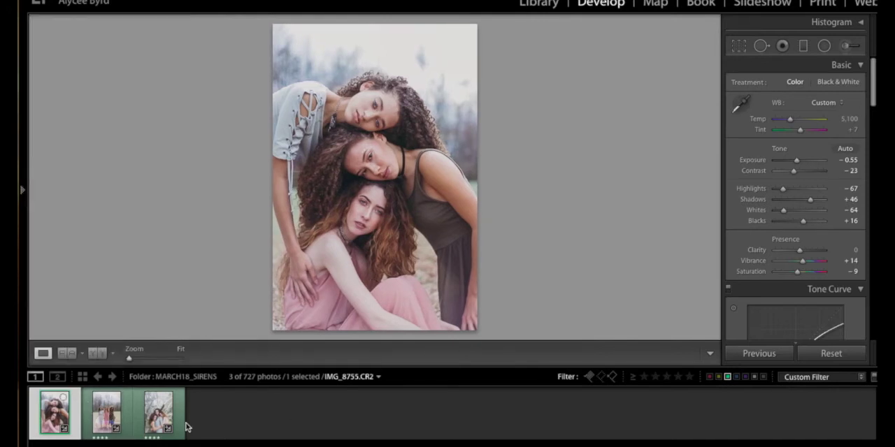
Synchronize the develop settings of IMG_8755.CR2 to IMG_8770.CR2, leaving out spot removal and crop, and display IMG_8770.CR2.
ctrl+click(98, 411)
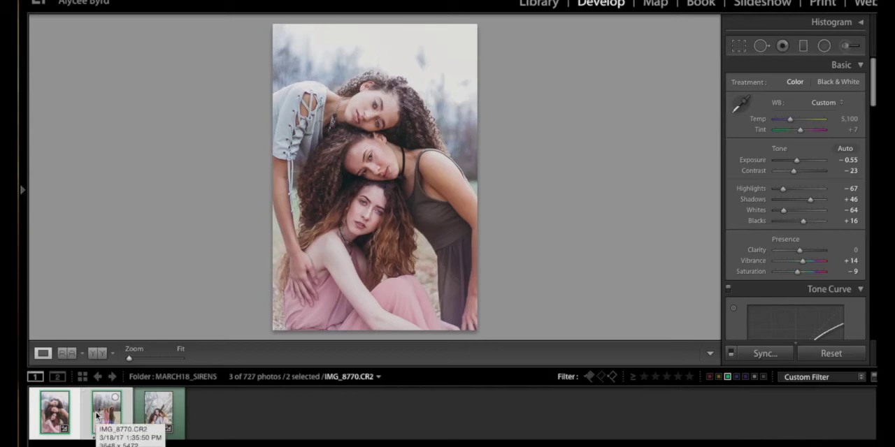
click(766, 353)
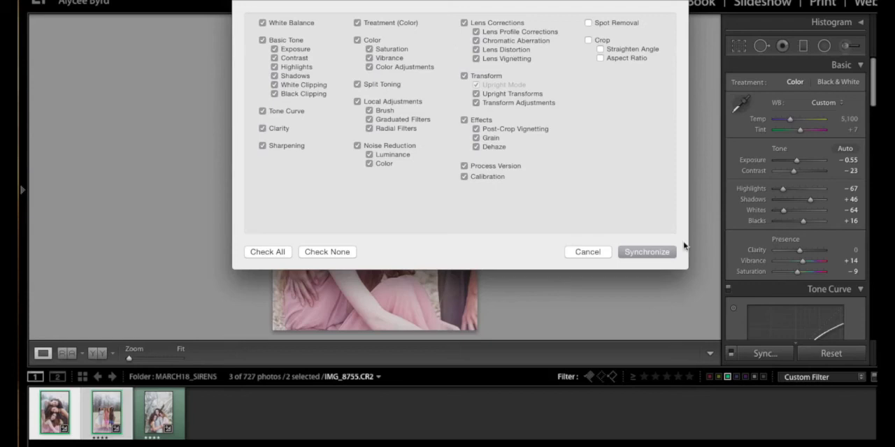
click(646, 252)
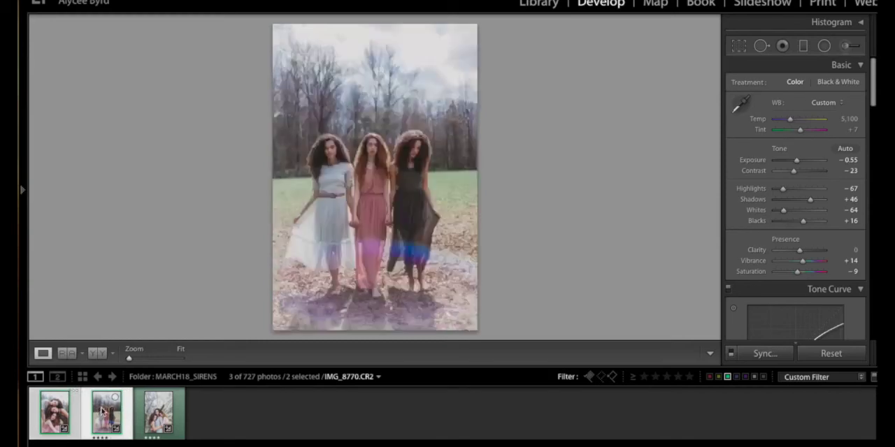
click(101, 412)
Set exposure to +0.20, contrast to -14 and shadows to +43 on IMG_8770.CR2, and compare it with the original.
drag(529, 365, 522, 415)
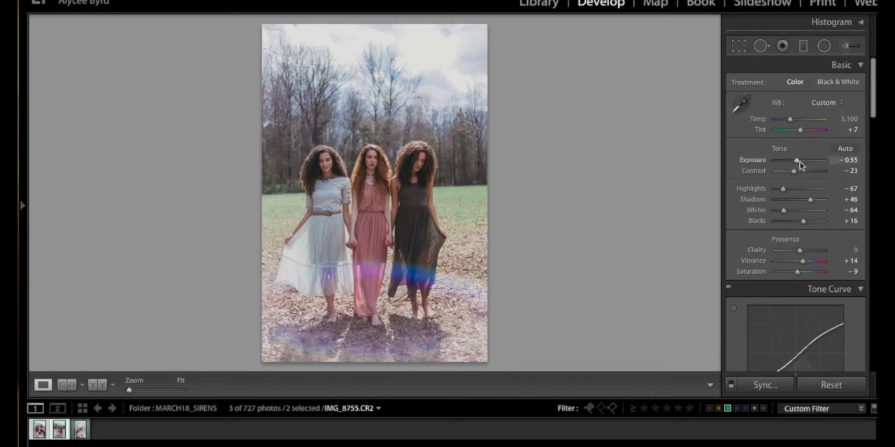
drag(797, 161, 802, 161)
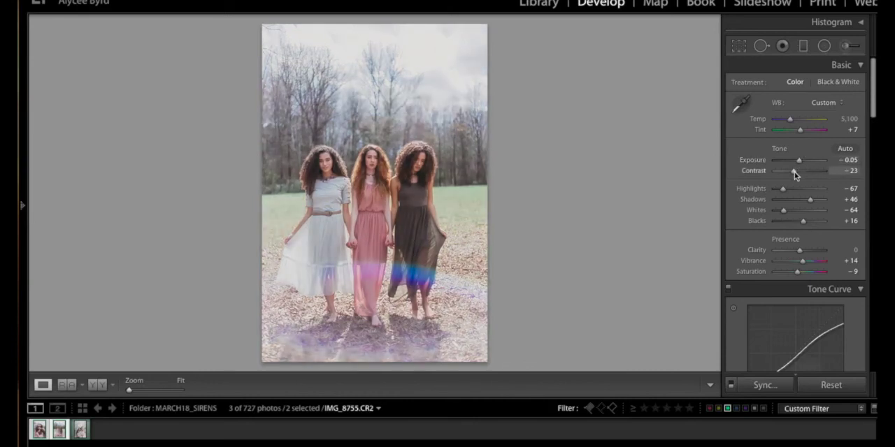
scroll(790, 126, down, 7)
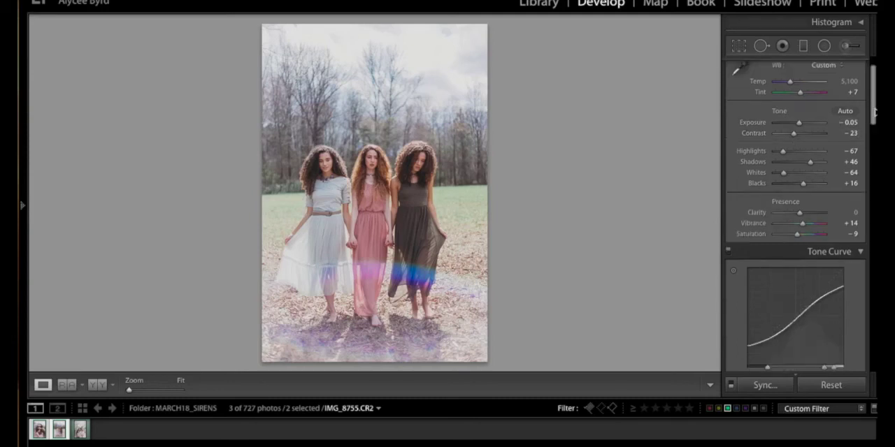
scroll(867, 157, down, 2)
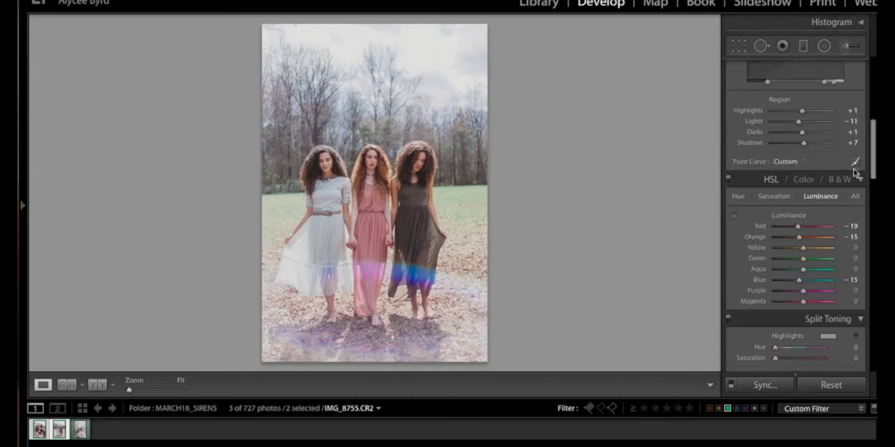
drag(873, 153, 872, 91)
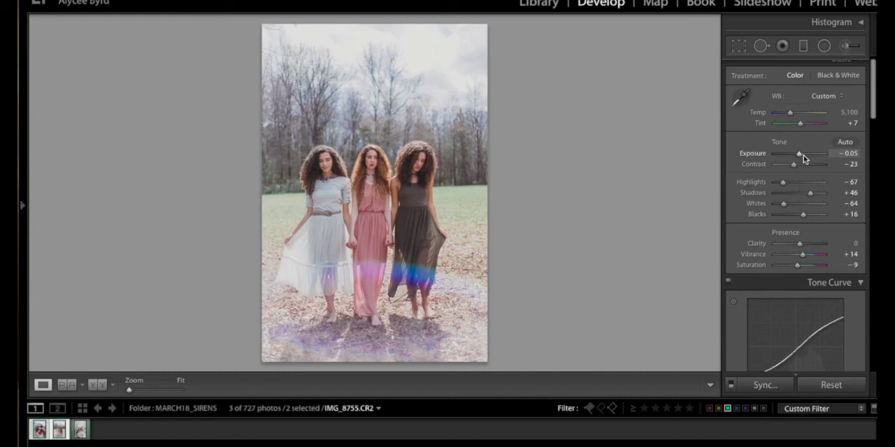
drag(800, 154, 801, 154)
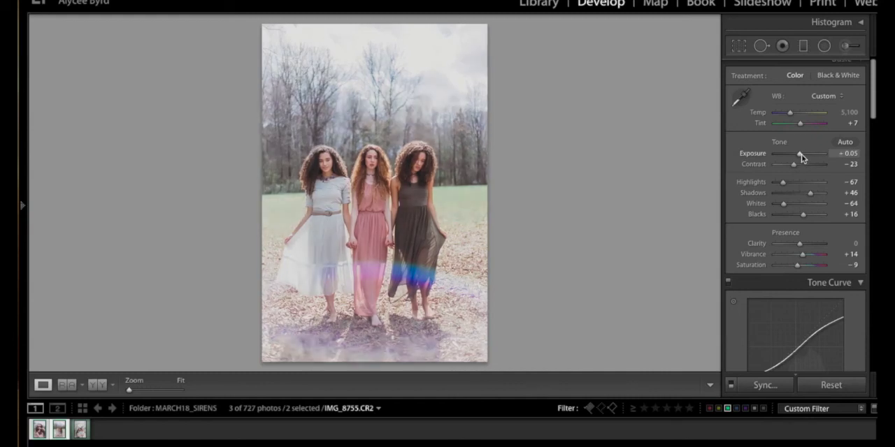
drag(807, 199, 806, 199)
click(800, 165)
drag(800, 166, 797, 167)
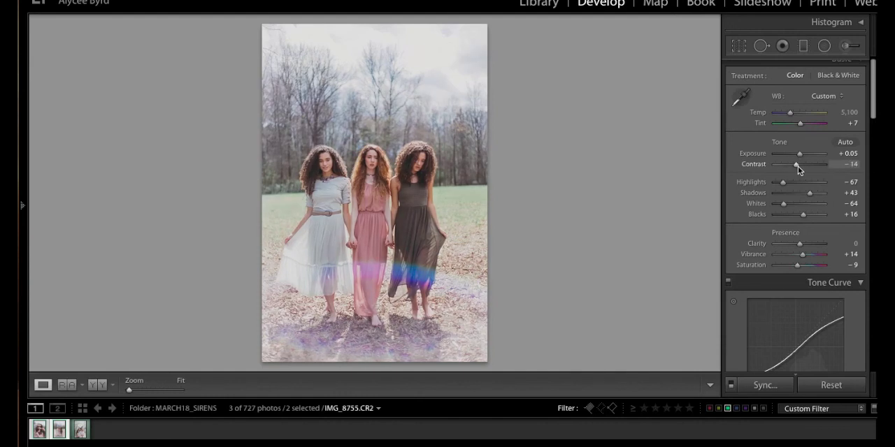
drag(801, 155, 802, 154)
key(y)
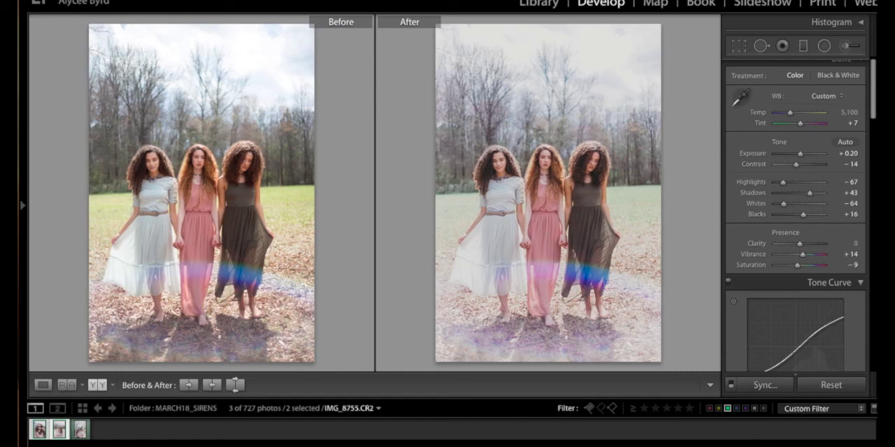
click(43, 386)
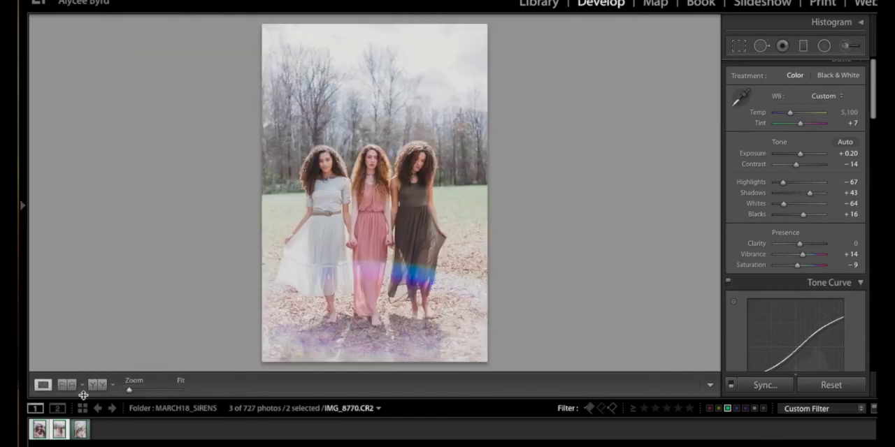
Synchronize the develop settings of IMG_8770.CR2 to IMG_9201.CR2, leaving out spot removal and crop, and display IMG_9201.CR2.
click(68, 430)
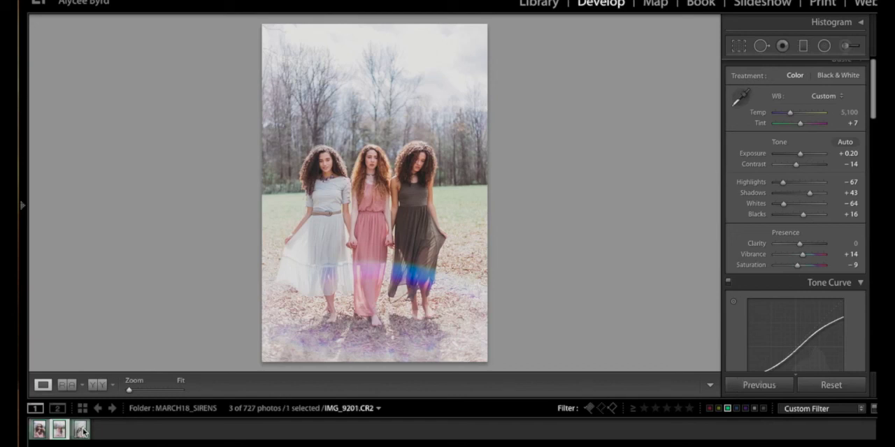
ctrl+click(83, 434)
click(764, 385)
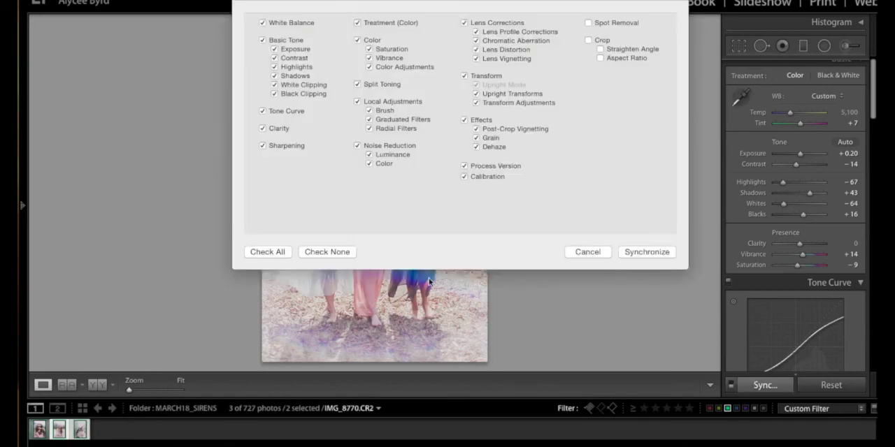
click(645, 253)
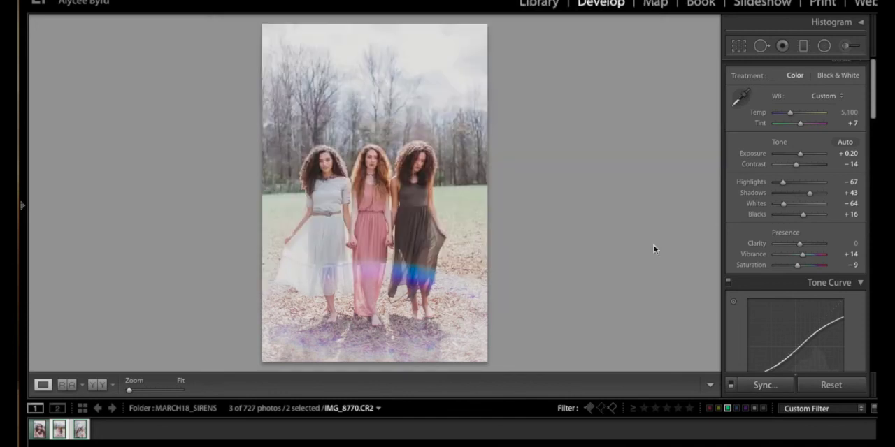
click(82, 434)
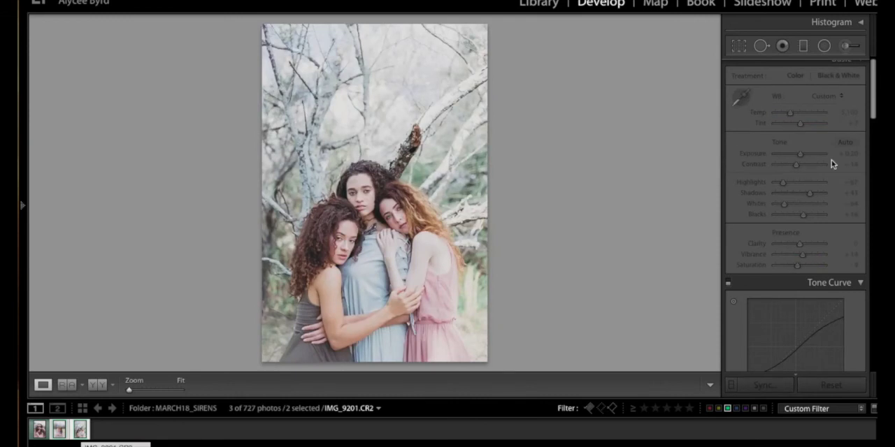
Set exposure to -0.05 and shadows to +38 on IMG_9201.CR2, and check its before and after comparison.
drag(802, 155, 799, 157)
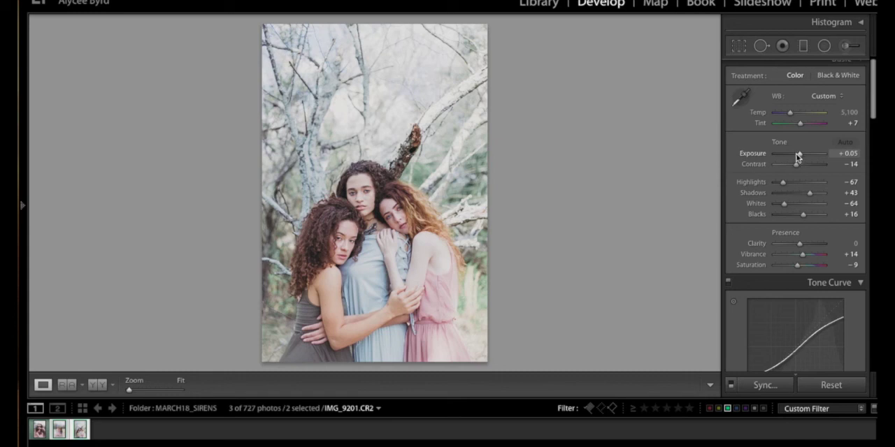
drag(798, 155, 799, 155)
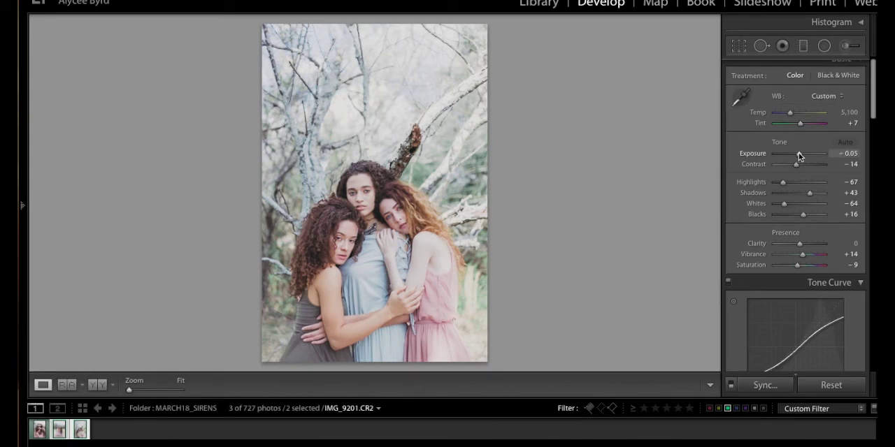
drag(809, 193, 811, 194)
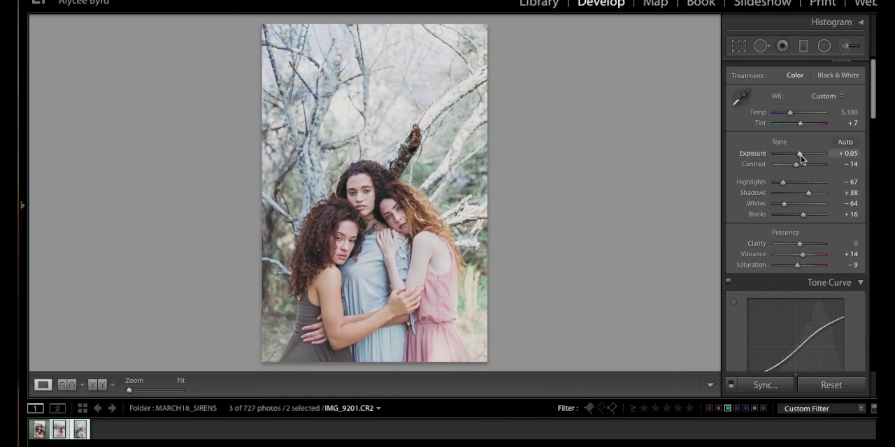
key(y)
key(y)
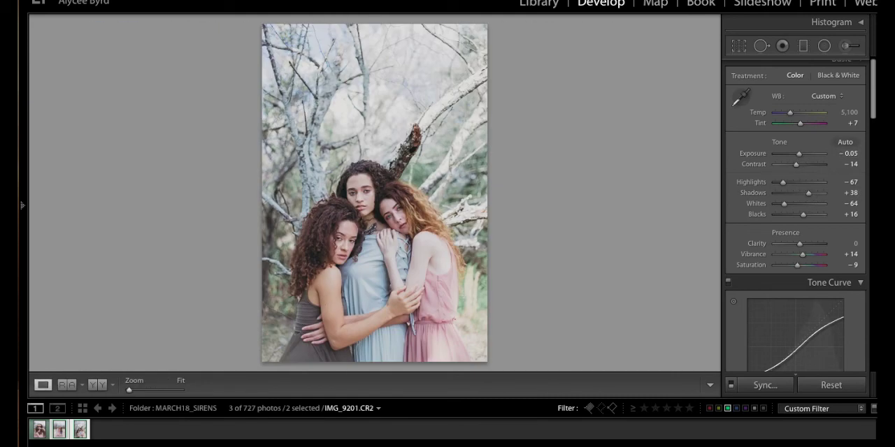